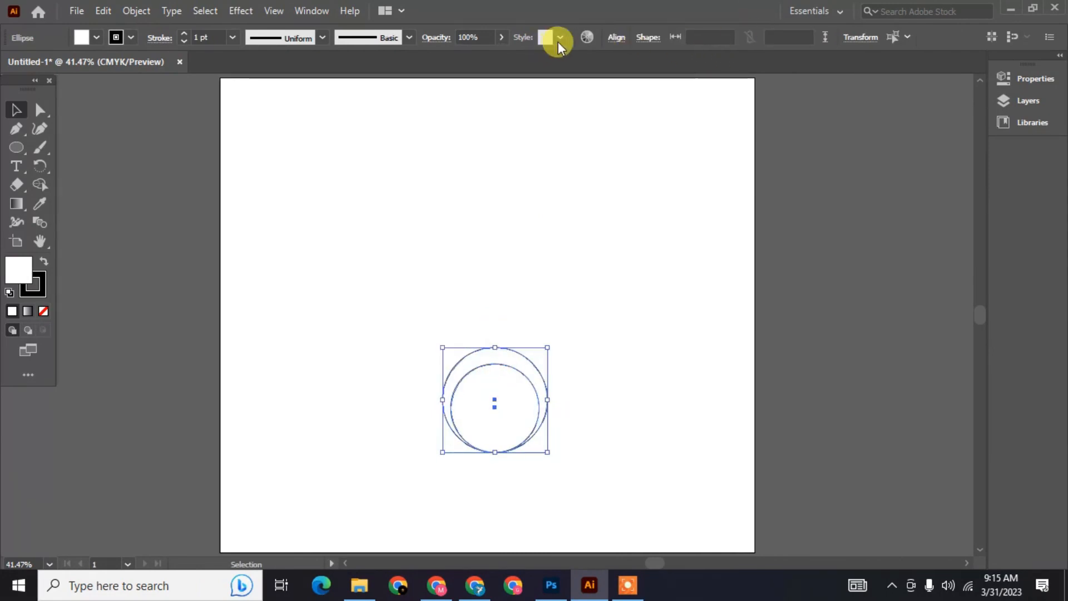
- Align the two circles vertically on their centers so they form a concentric ring
click(616, 37)
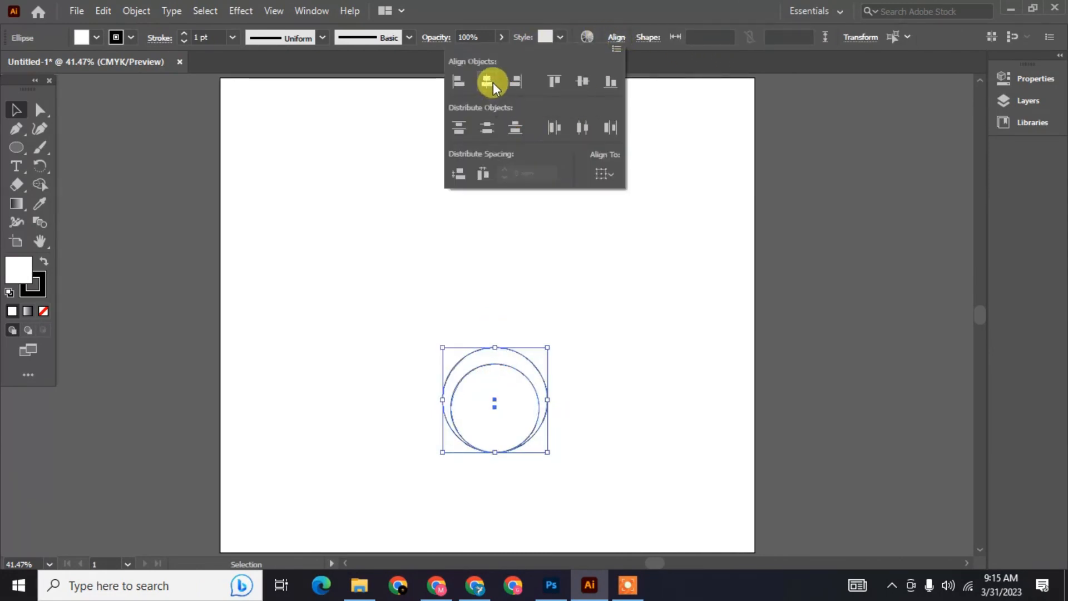
click(582, 84)
click(678, 371)
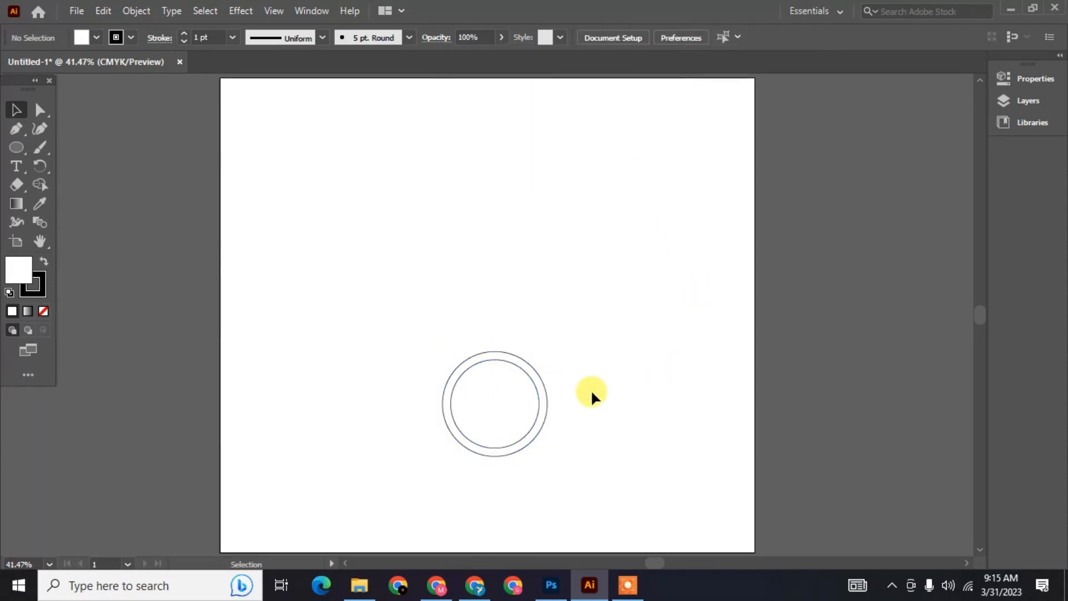
- Draw a tall, narrow rectangle rising from the upper part of the concentric circles
key(m)
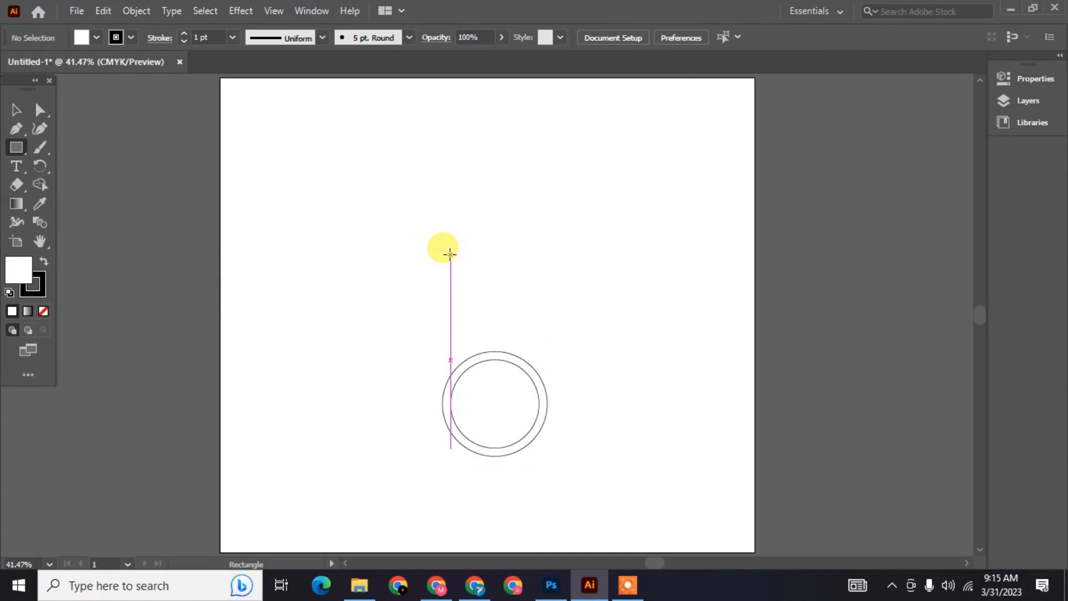
drag(470, 170, 521, 376)
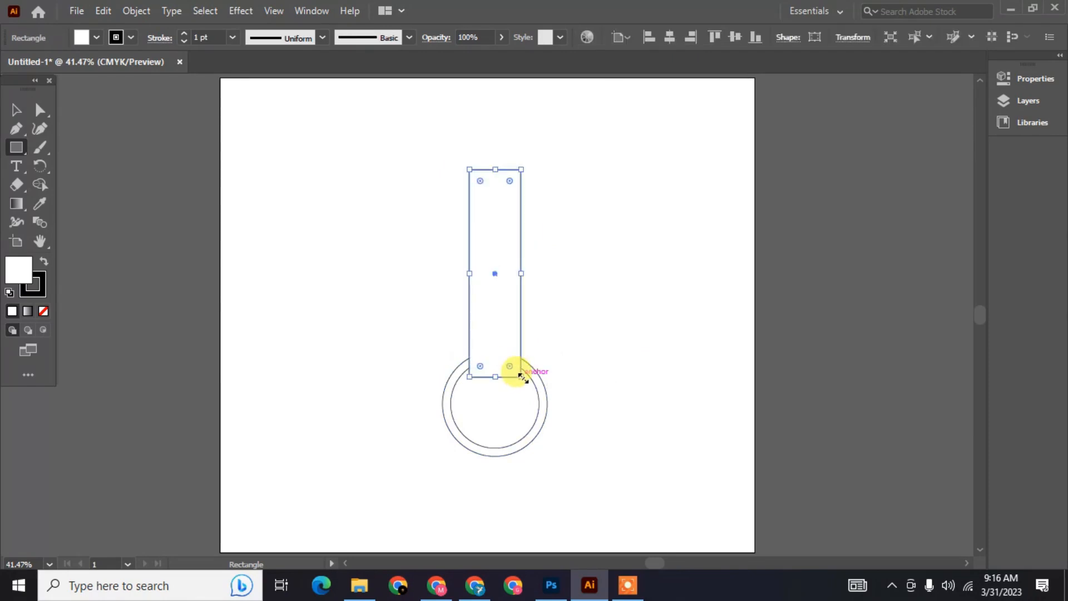
key(v)
click(620, 339)
click(501, 279)
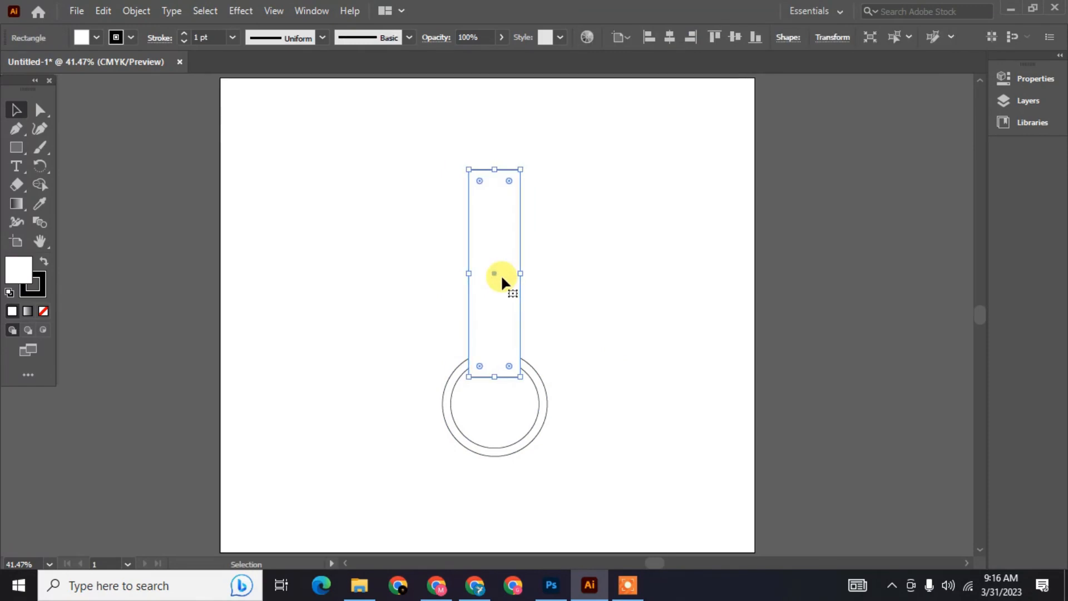
- Make the rectangle slightly taller and narrower, and nudge it so it sits centered over the circles
drag(494, 169, 497, 162)
drag(469, 270, 474, 269)
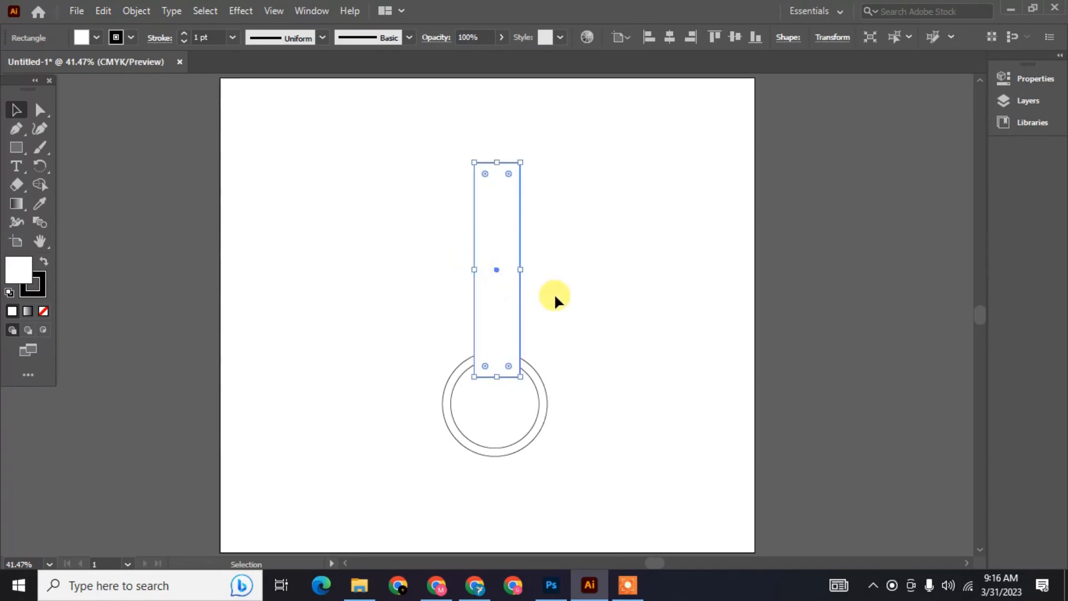
key(Right)
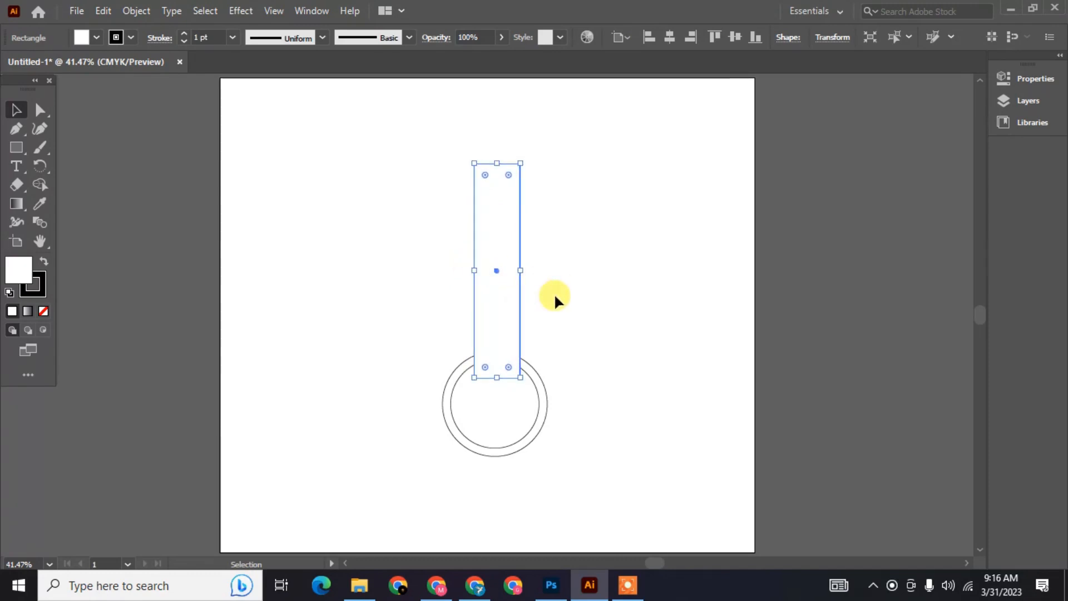
key(Down)
key(Down)
key(Down)
drag(493, 300, 488, 303)
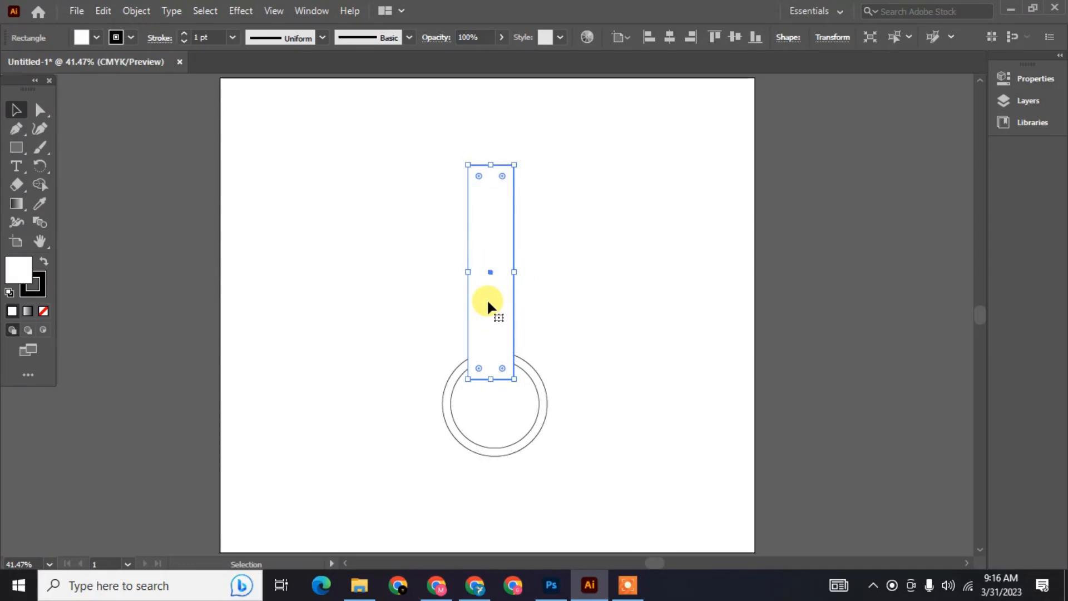
key(Left)
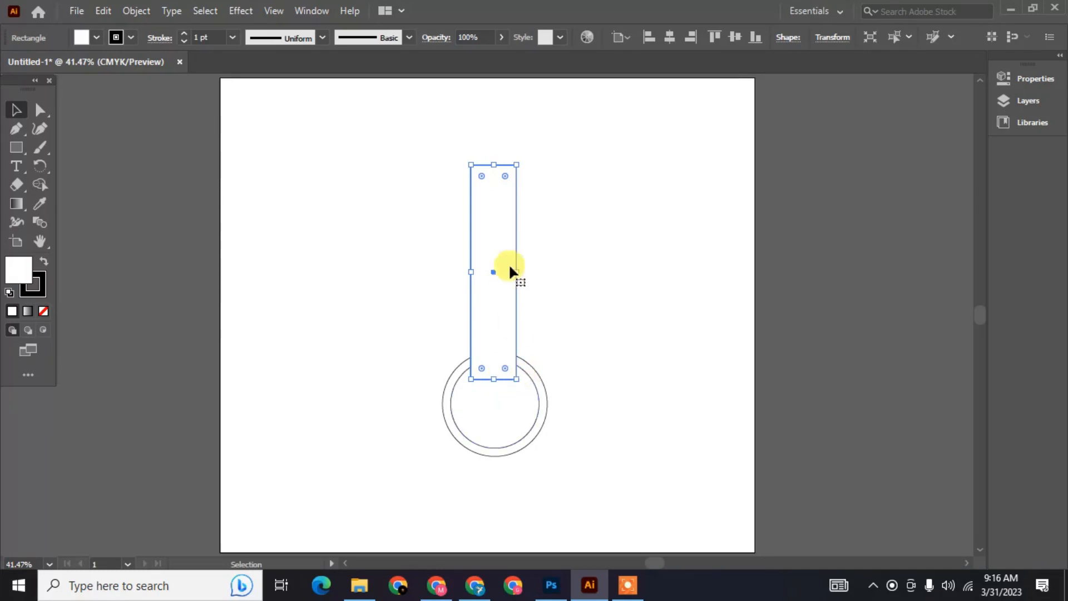
- Add a smaller copy of the rectangle inside it, inset from the sides and bottom, with its top edge well below the outer one
key(a)
key(v)
drag(496, 165, 496, 181)
key(ctrl+z)
drag(501, 382, 492, 346)
drag(494, 193, 495, 218)
click(655, 282)
drag(438, 299, 548, 378)
click(663, 204)
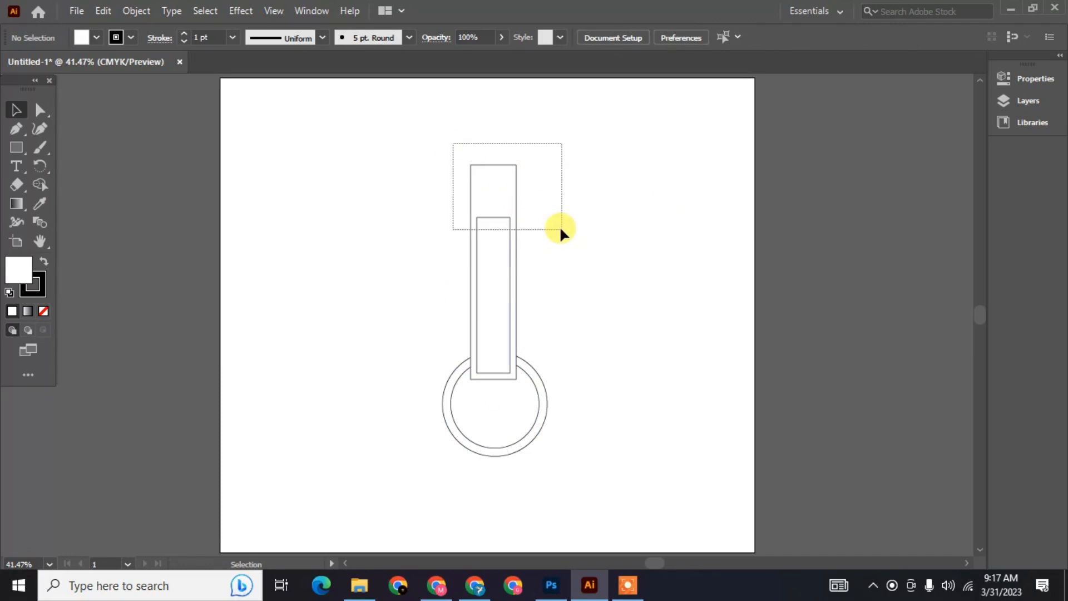
- Round the upper corners of both rectangles into curved tube ends
drag(560, 228, 560, 228)
key(a)
drag(461, 149, 525, 221)
drag(484, 178, 493, 214)
key(v)
click(401, 224)
- Select all the shapes and merge the inner rectangle with the inner circle using Shape Builder
drag(448, 172, 576, 442)
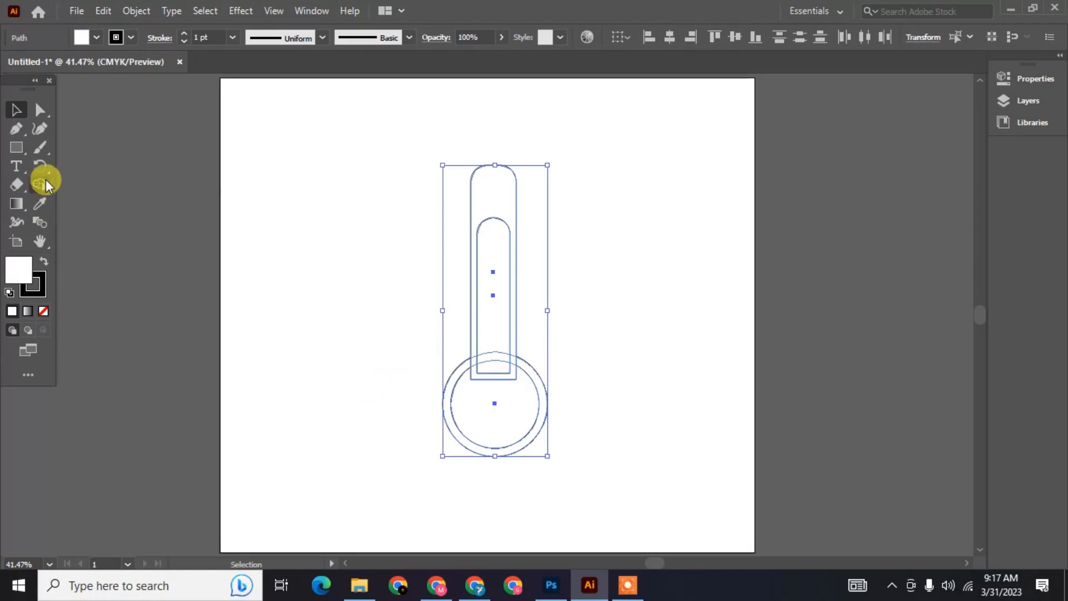
click(45, 183)
drag(499, 355, 495, 385)
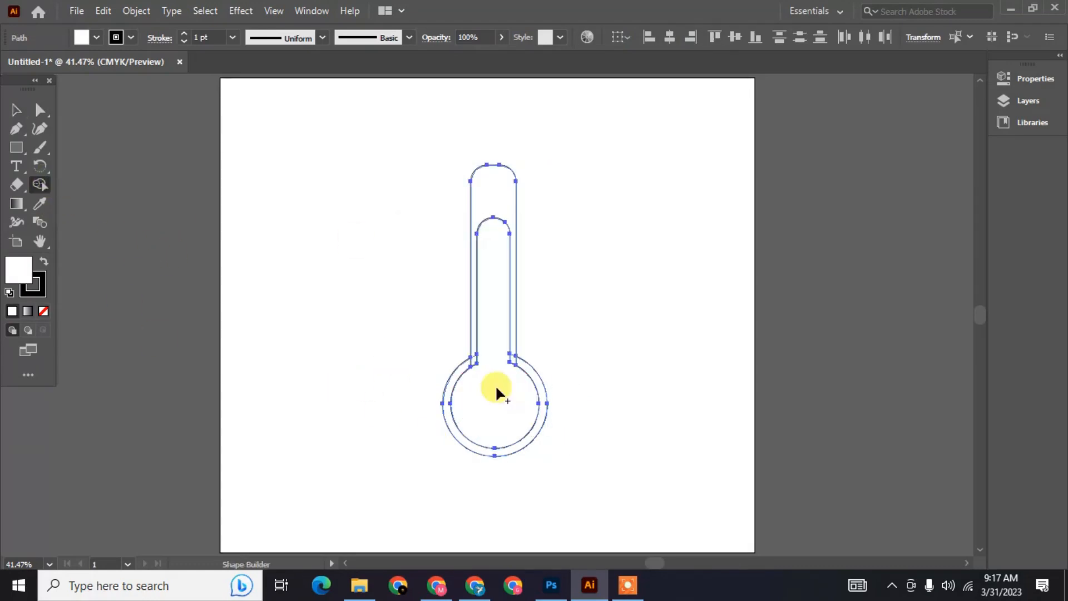
- Merge the outer tube and the outer ring into a single thermometer outline with Shape Builder
mouse_move(502, 185)
mouse_down()
mouse_move(469, 353)
mouse_move(446, 402)
mouse_up()
key(ctrl+equal)
drag(523, 395, 516, 380)
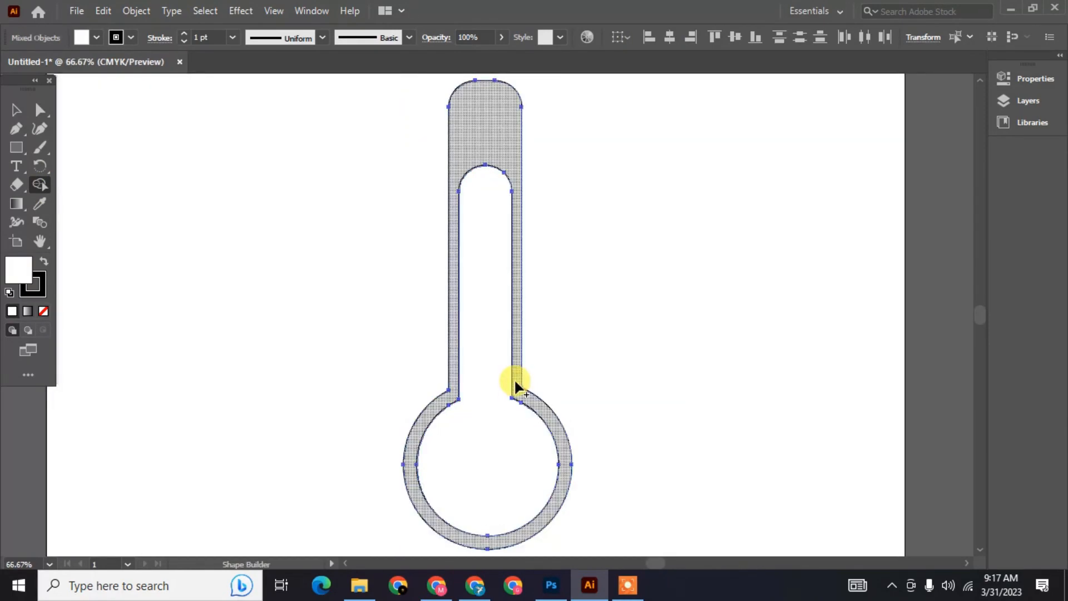
key(ctrl+0)
key(v)
click(667, 335)
- Draw a rectangle covering the whole artboard and fill it with light gray
key(m)
drag(220, 77, 754, 442)
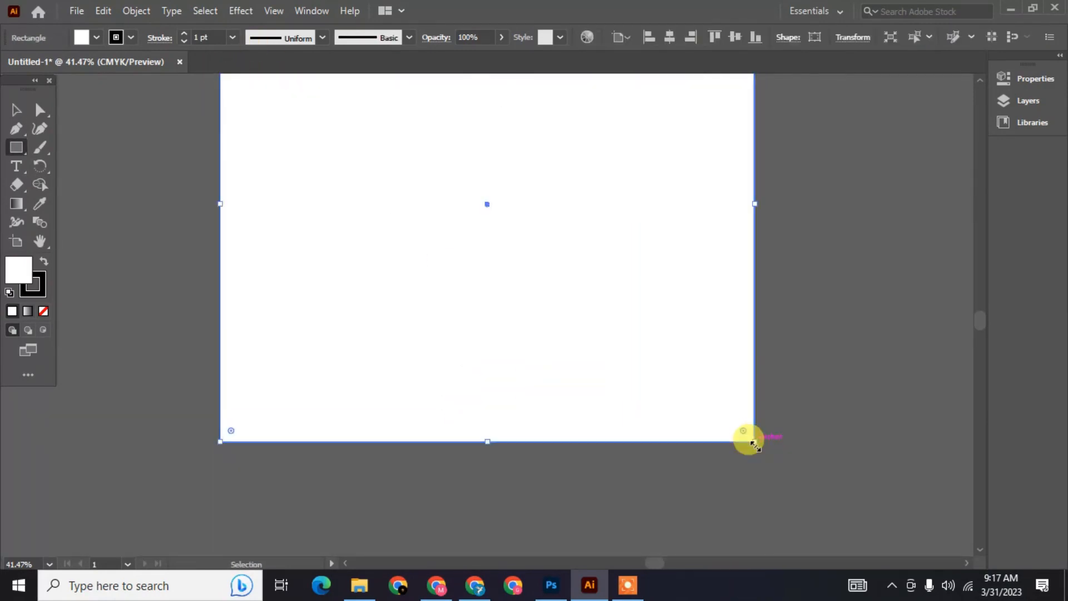
click(94, 37)
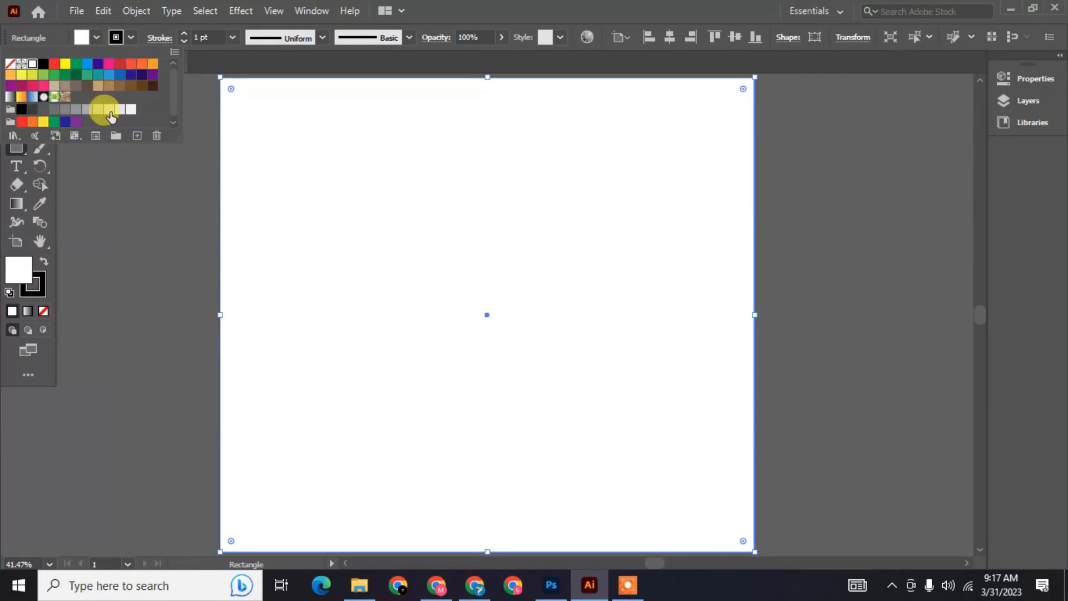
click(110, 110)
- Send the gray background rectangle behind the thermometer shapes
right_click(423, 238)
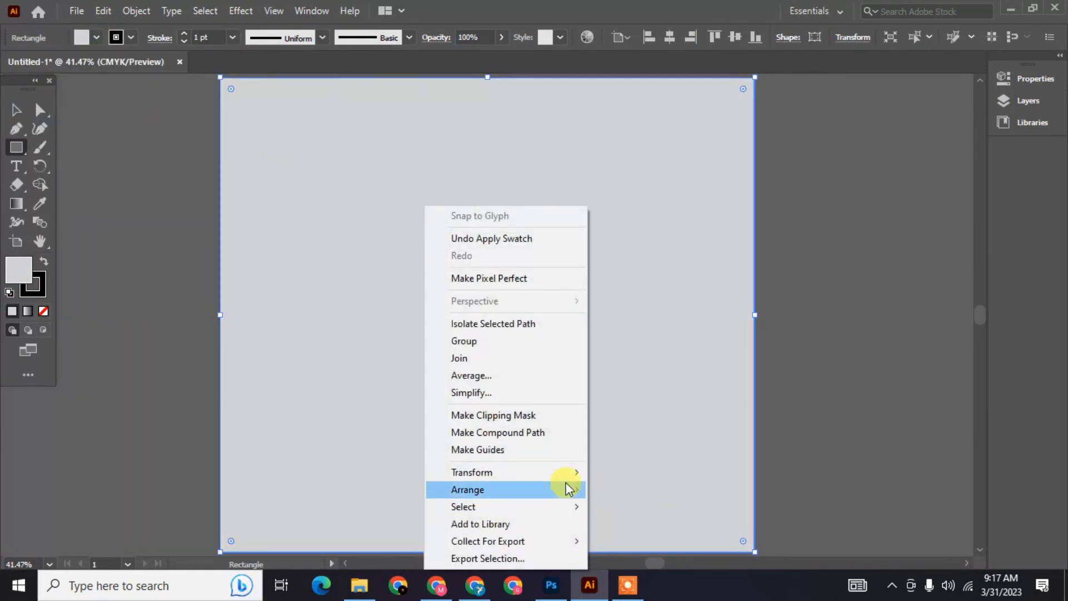
mouse_move(569, 488)
click(612, 540)
key(v)
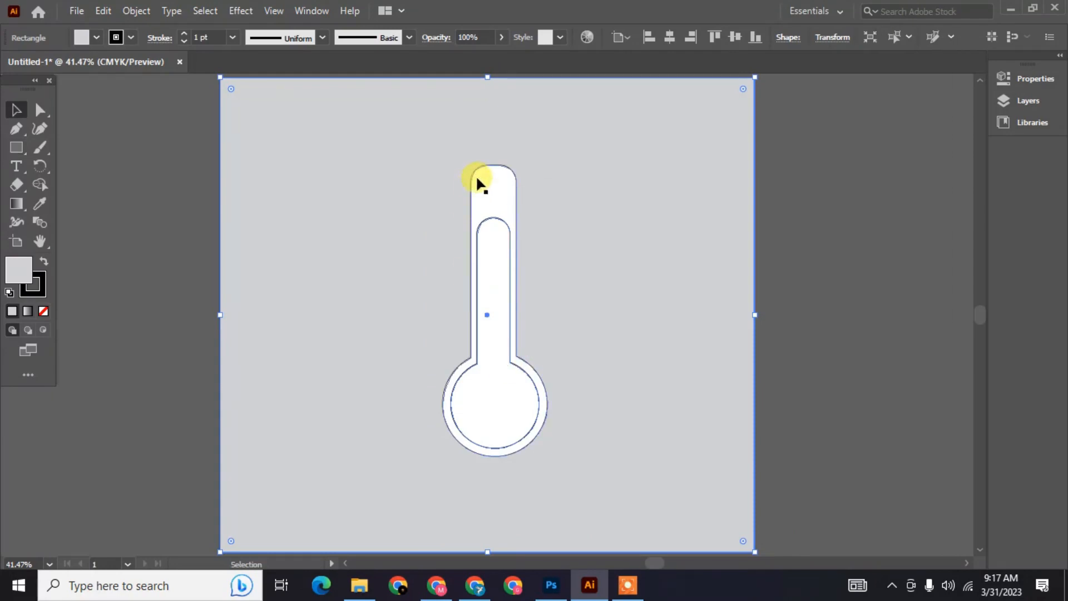
click(477, 178)
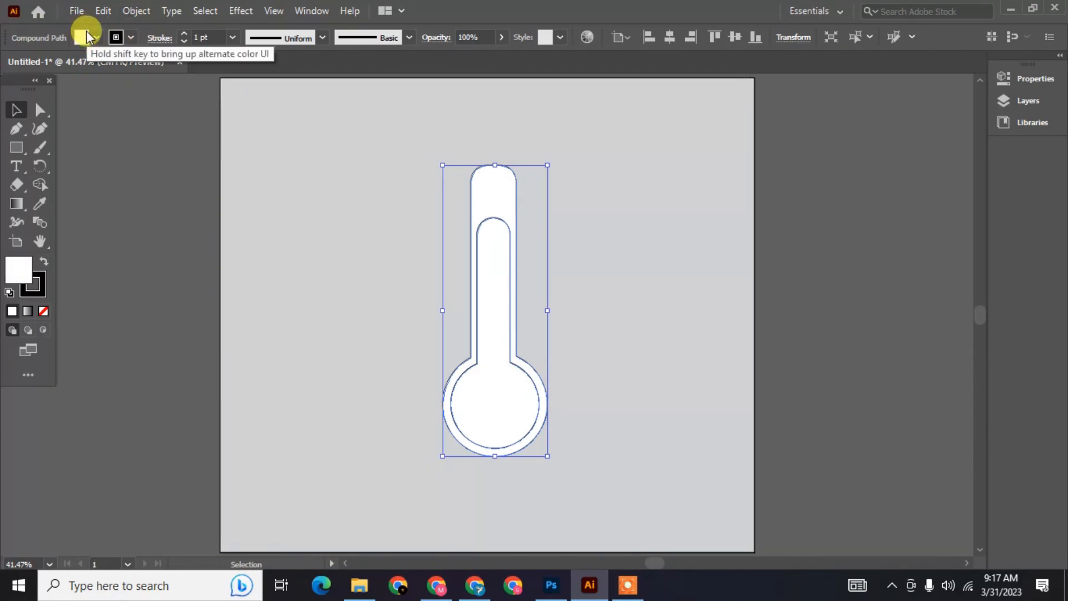
click(595, 245)
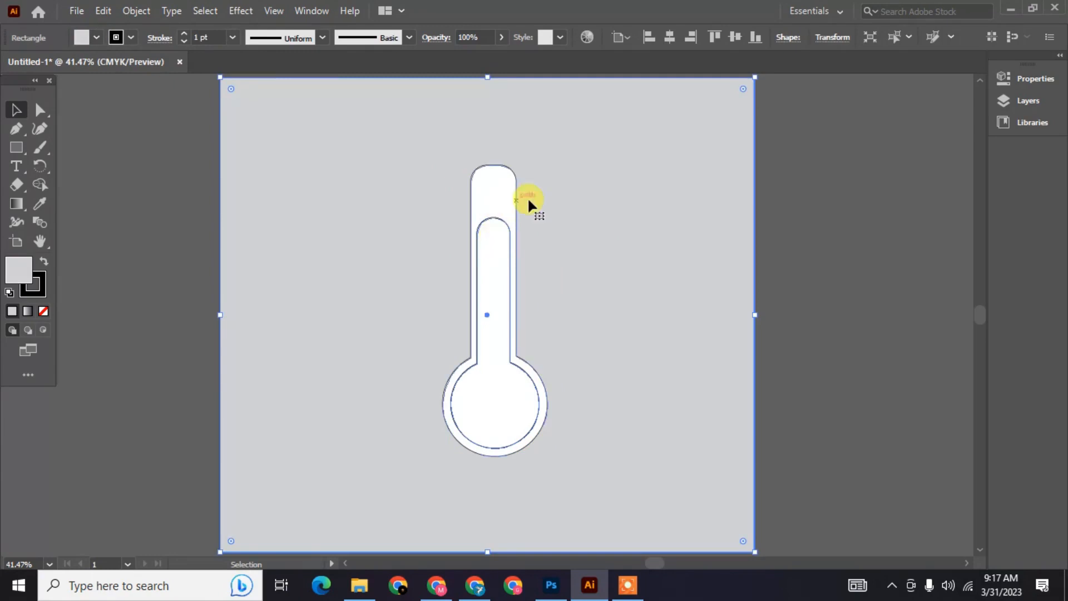
drag(529, 200, 470, 244)
key(ctrl+z)
- Fill the inner thermometer shape with pink and lock the gray background rectangle
click(496, 222)
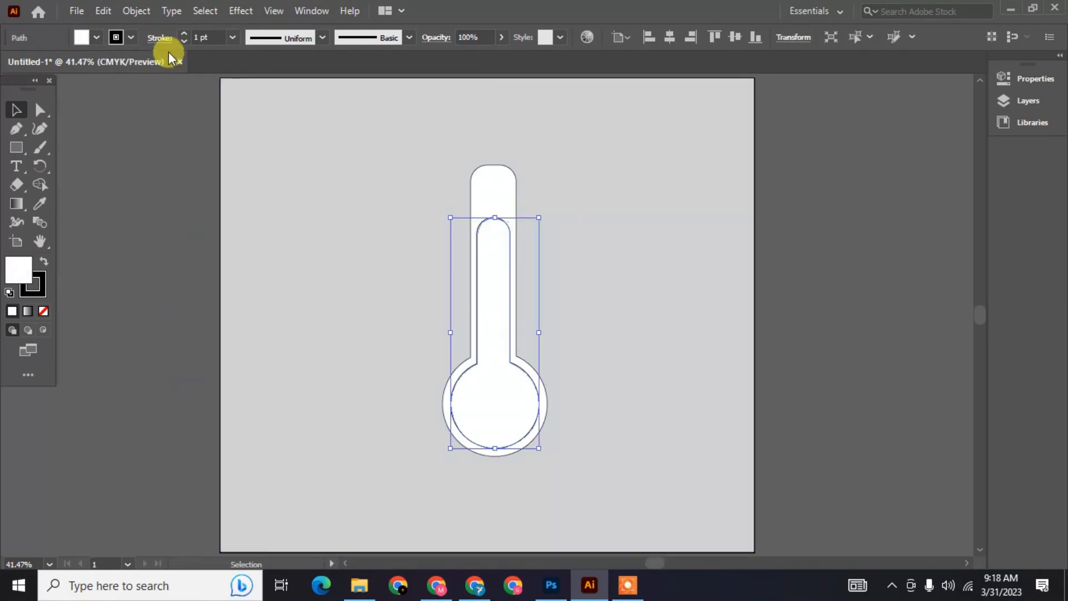
click(81, 38)
click(109, 63)
click(638, 295)
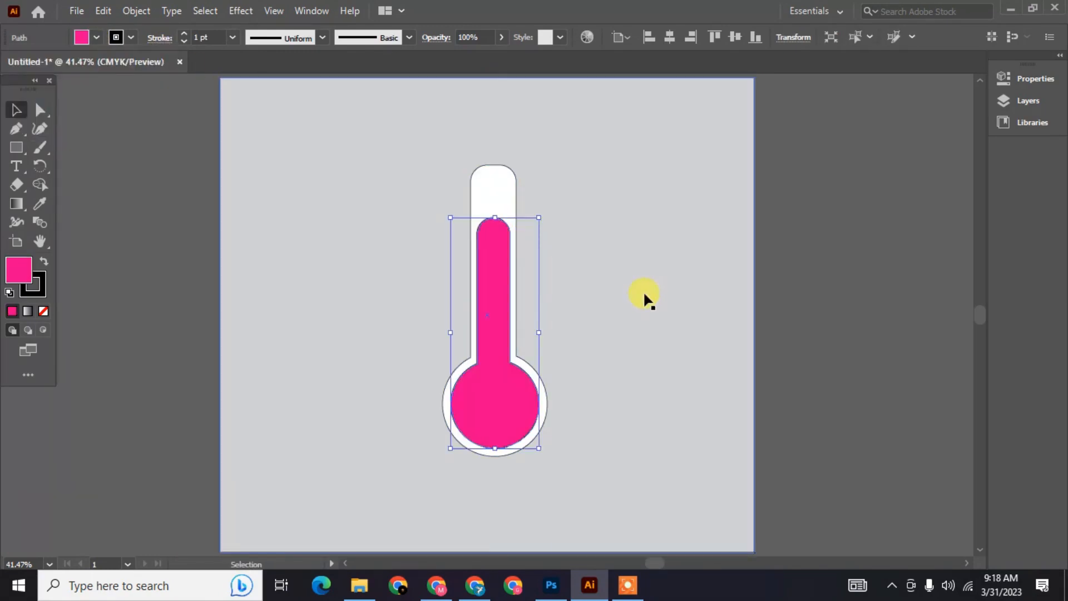
click(643, 295)
key(ctrl+2)
key(ctrl+a)
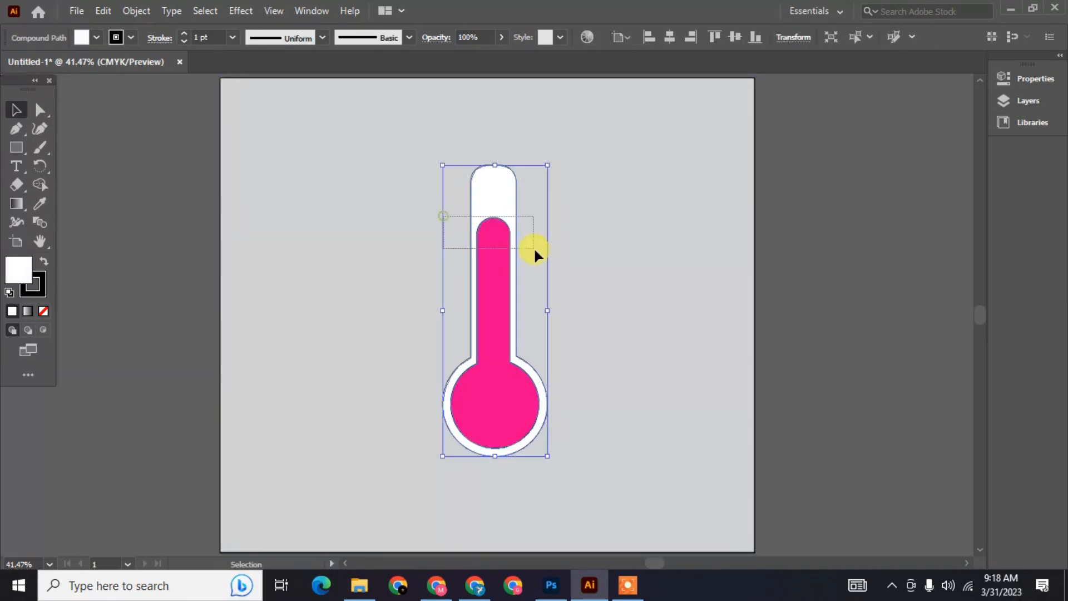
click(117, 38)
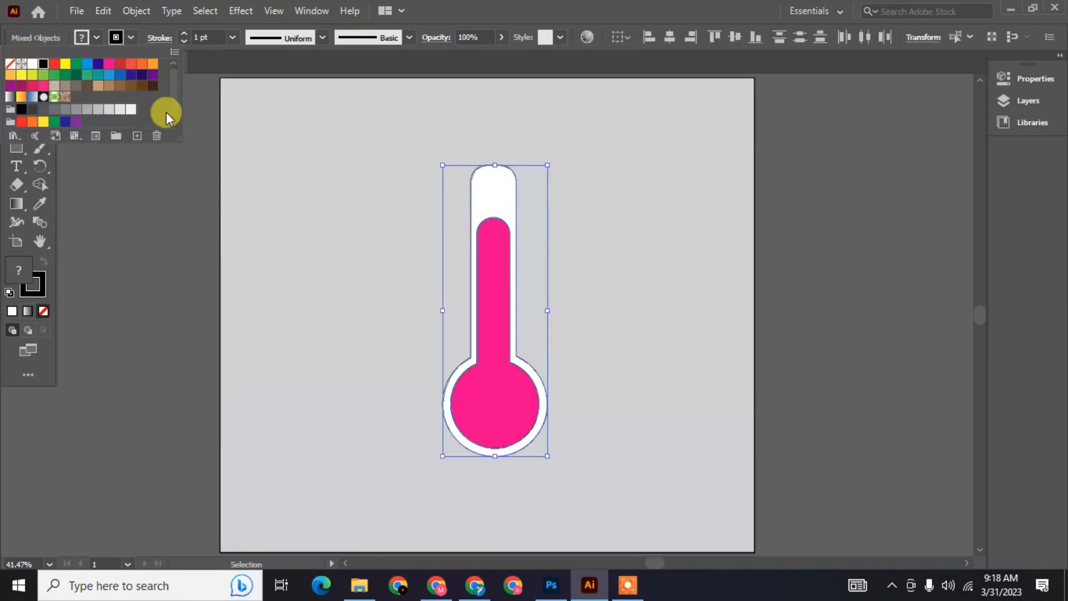
click(268, 175)
click(323, 108)
click(503, 243)
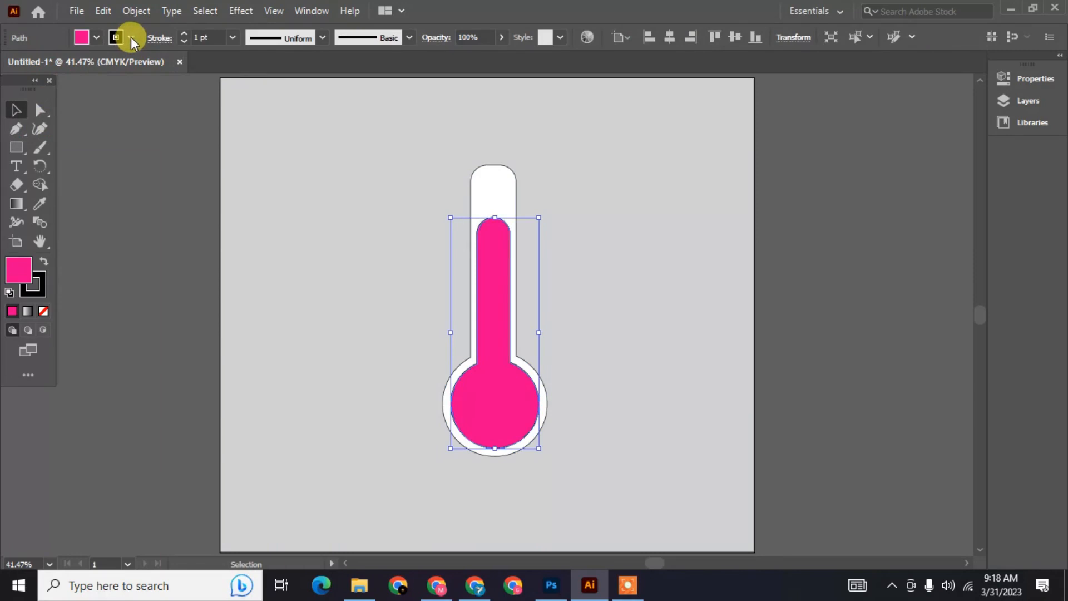
click(131, 38)
click(353, 239)
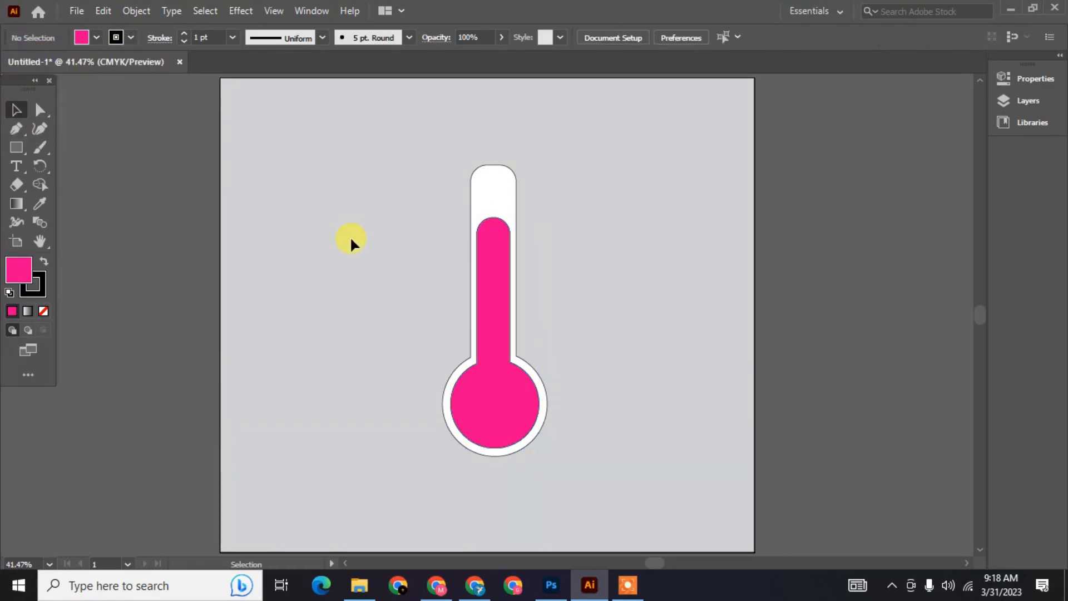
- Remove the stroke from the pink inner thermometer shape
click(497, 231)
click(131, 37)
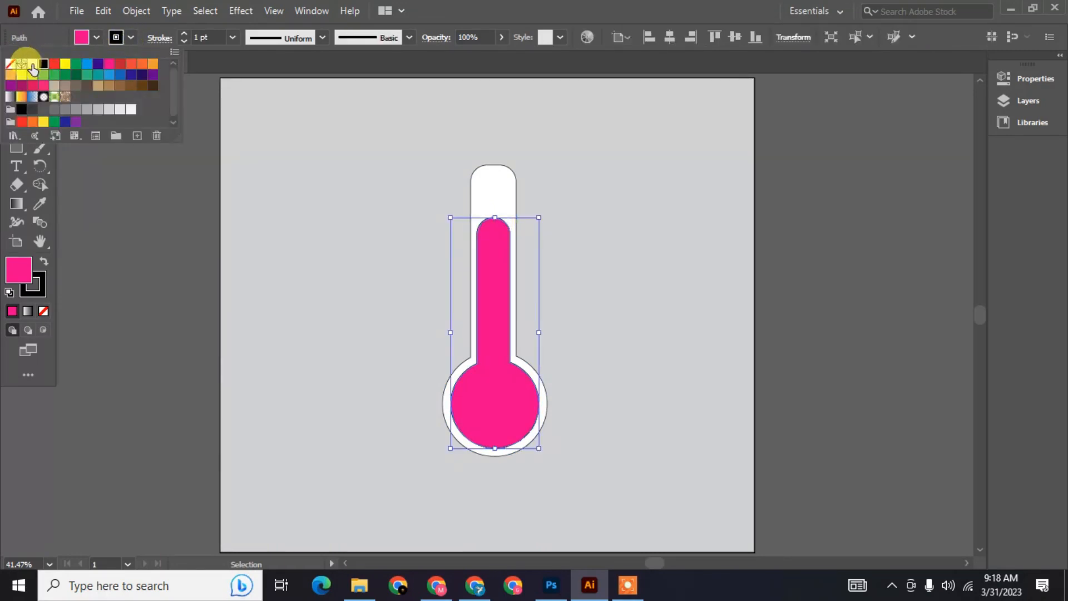
click(12, 65)
click(379, 169)
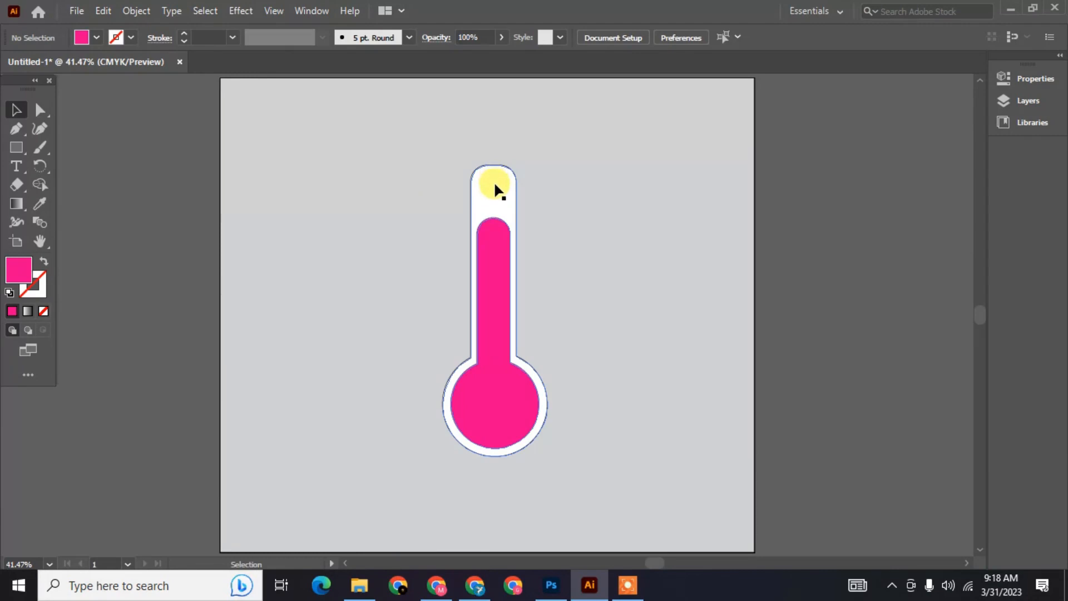
- Draw a small rectangle beside the upper thermometer tube and fill it with yellow
key(m)
drag(374, 227, 439, 262)
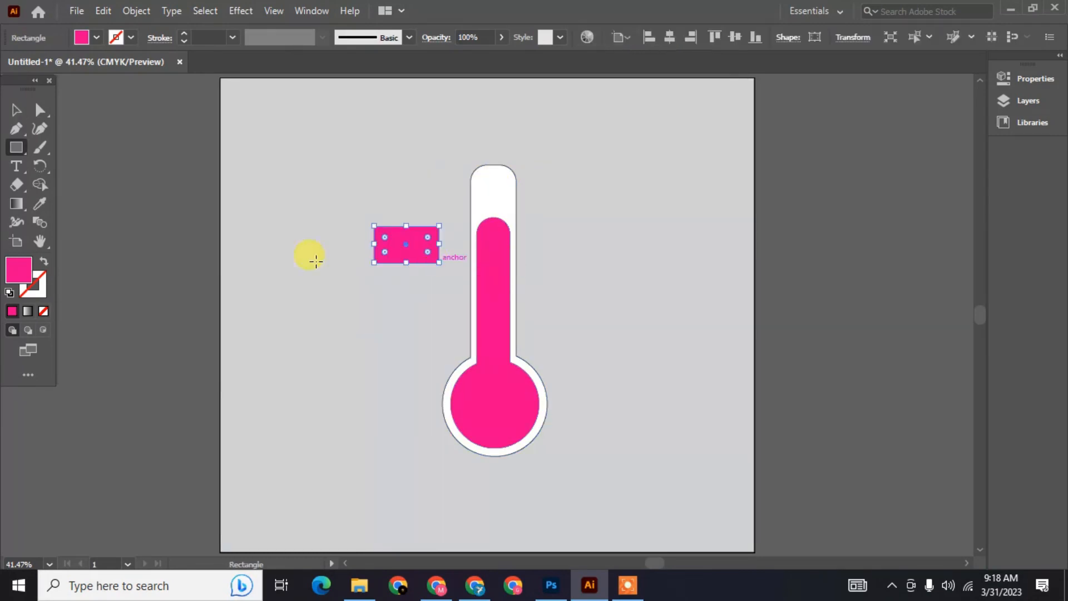
click(99, 37)
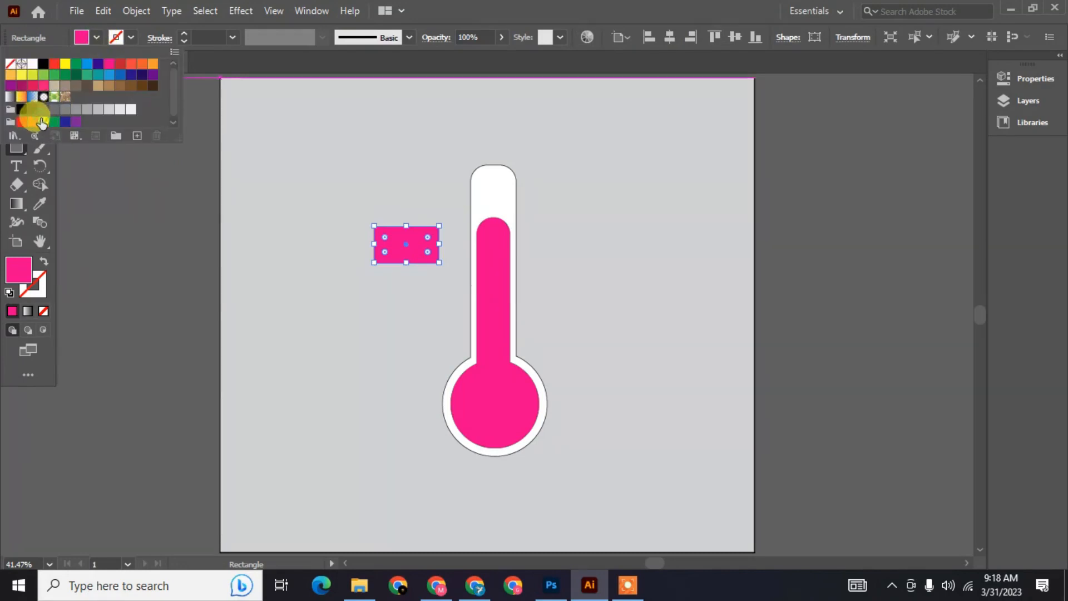
click(42, 120)
- Create a small yellow triangle pointing toward the thermometer with the Polygon tool, in the empty area beyond the yellow rectangle
key(ctrl+equal)
key(ctrl+equal)
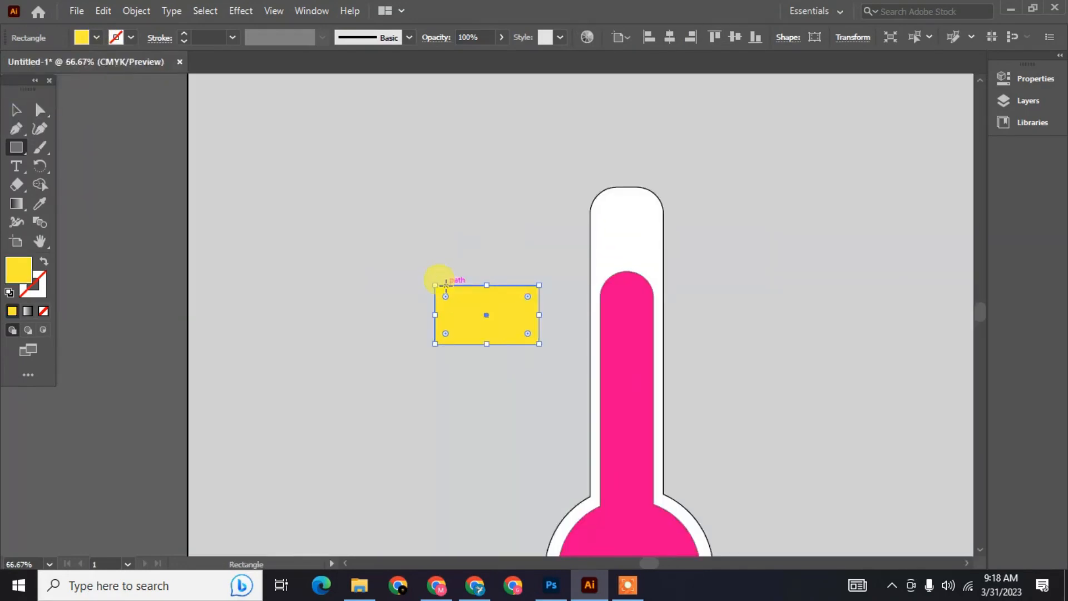
drag(16, 147, 83, 183)
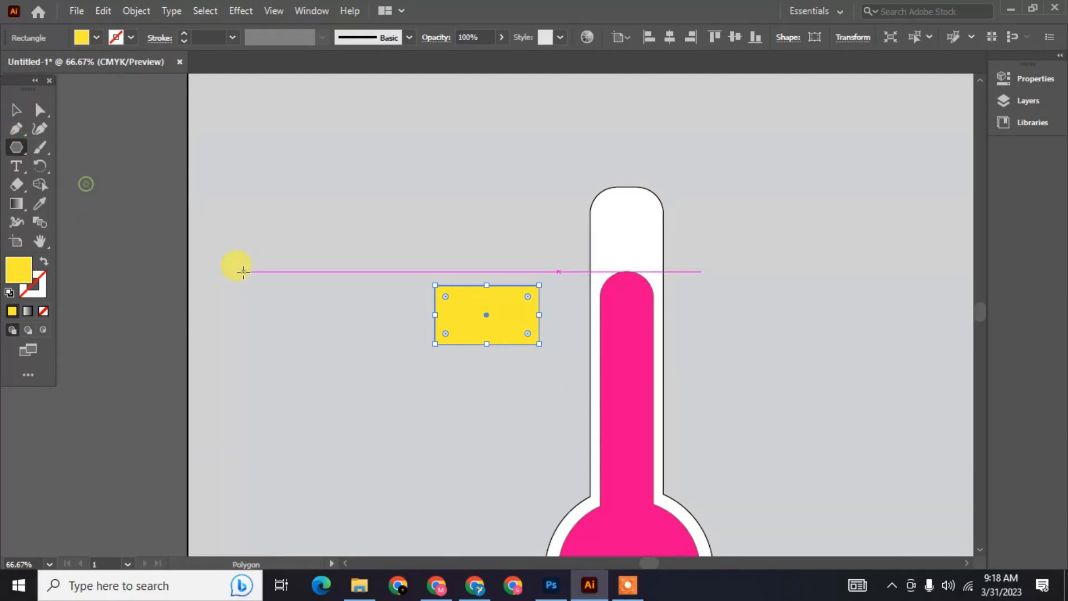
click(274, 271)
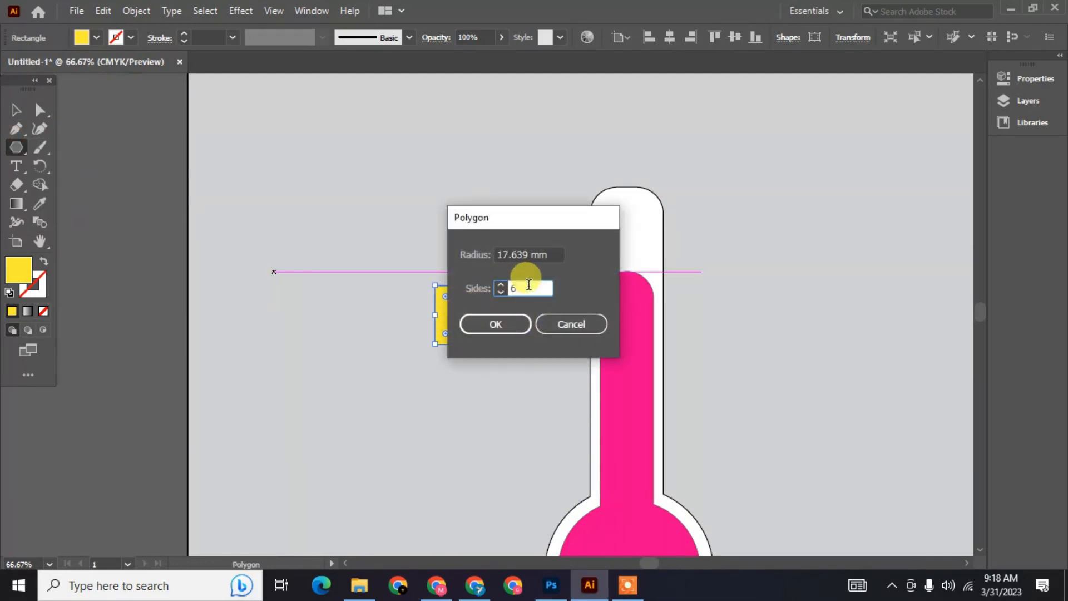
click(494, 324)
drag(329, 224, 290, 271)
click(284, 255)
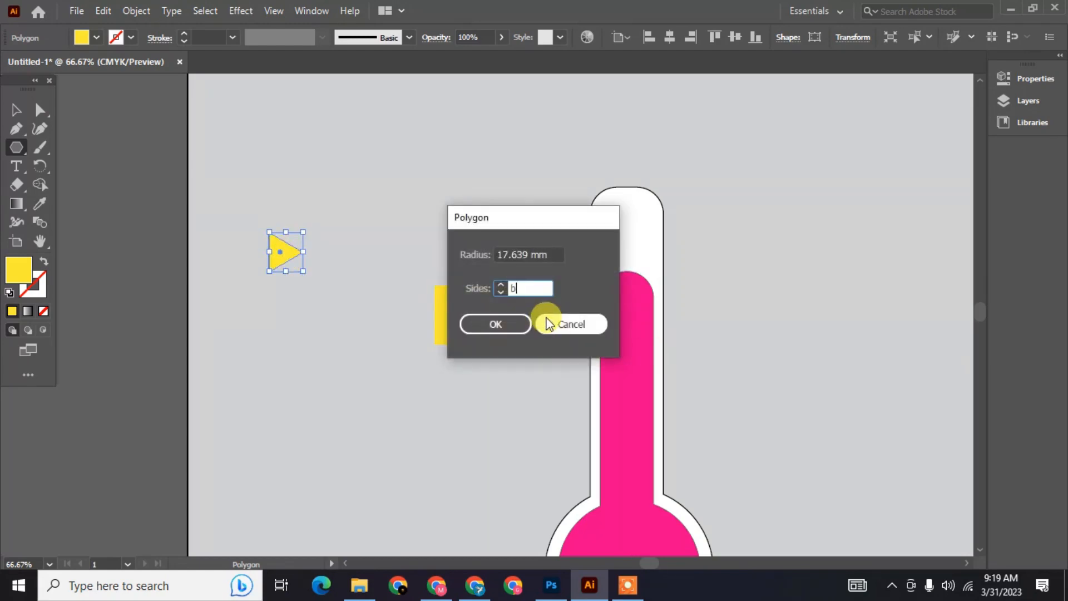
click(545, 326)
- Move the triangle onto the yellow rectangle's edge facing the thermometer, vertically centered to form a pointer
key(v)
drag(275, 251, 539, 314)
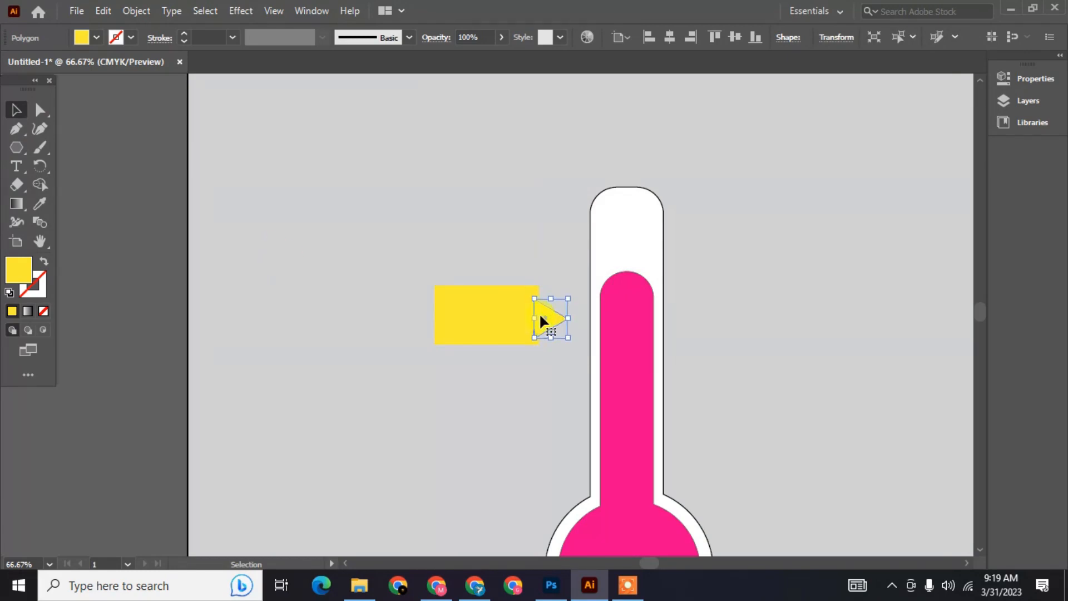
click(525, 308)
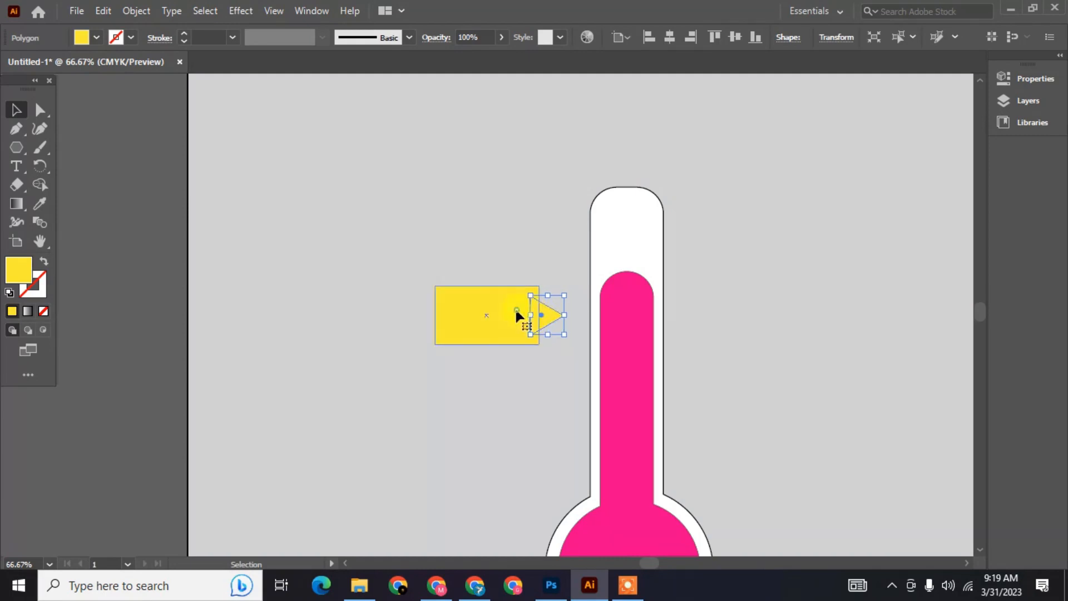
- Round all corners of the yellow rectangle and nudge the triangle against its edge facing the thermometer
drag(445, 298, 453, 299)
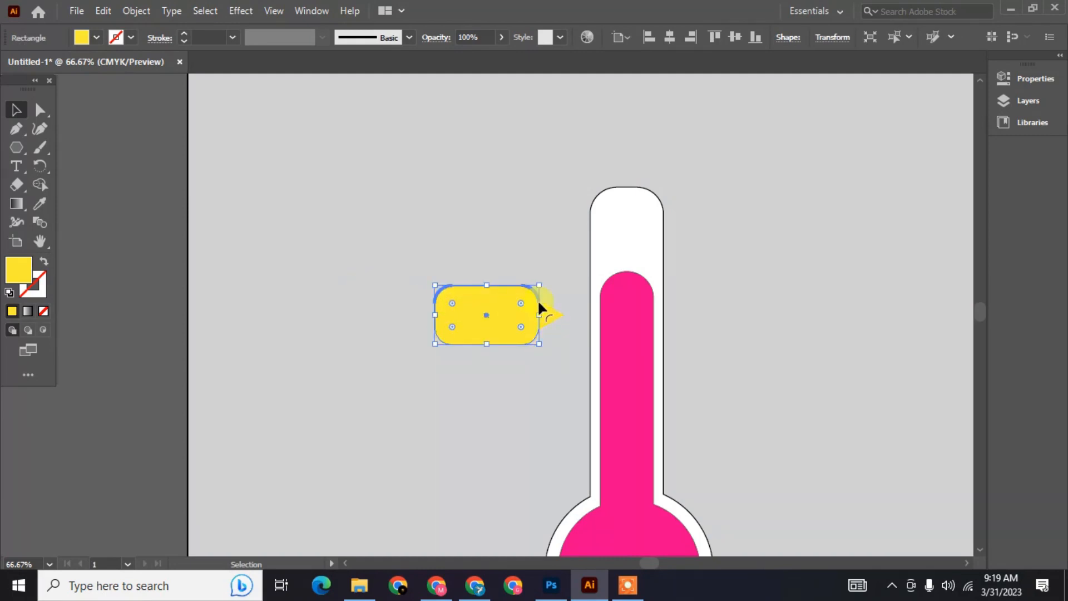
click(554, 315)
drag(557, 306, 553, 306)
- Merge the rounded yellow rectangle and the triangle into a single callout shape beside the thermometer tube
mouse_move(469, 256)
mouse_down()
mouse_move(542, 309)
mouse_move(513, 307)
mouse_move(501, 320)
mouse_move(523, 312)
mouse_move(521, 292)
mouse_up()
click(33, 165)
key(v)
click(409, 346)
click(723, 295)
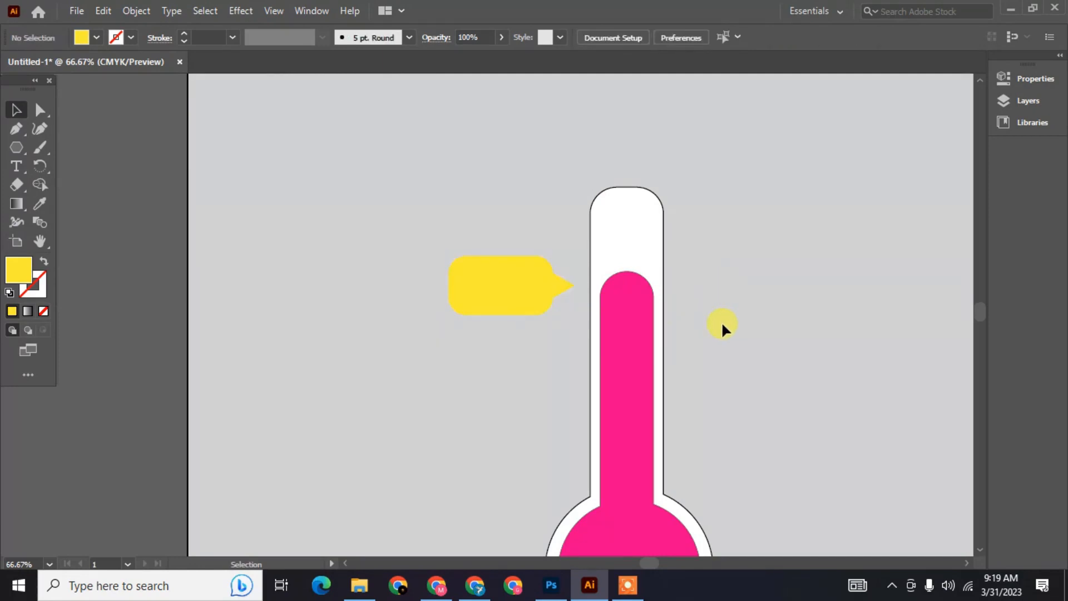
- Give the merged yellow callout a black stroke
click(498, 279)
click(130, 38)
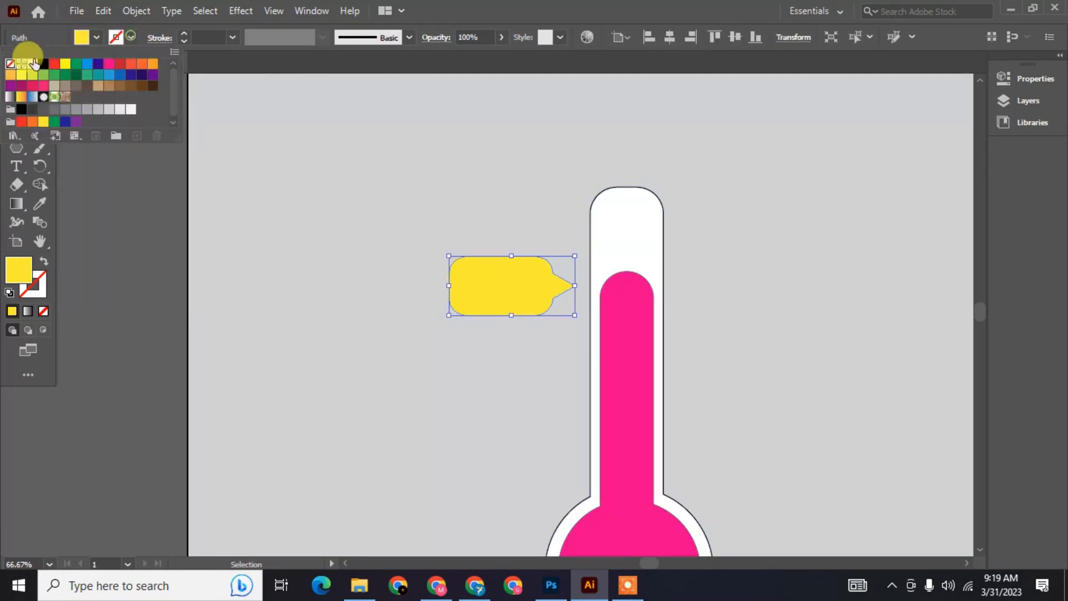
click(35, 67)
click(427, 366)
- Add the text "90" on the yellow callout, enlarge it to nearly the callout's height and center it inside
key(t)
click(476, 282)
key(BackSpace)
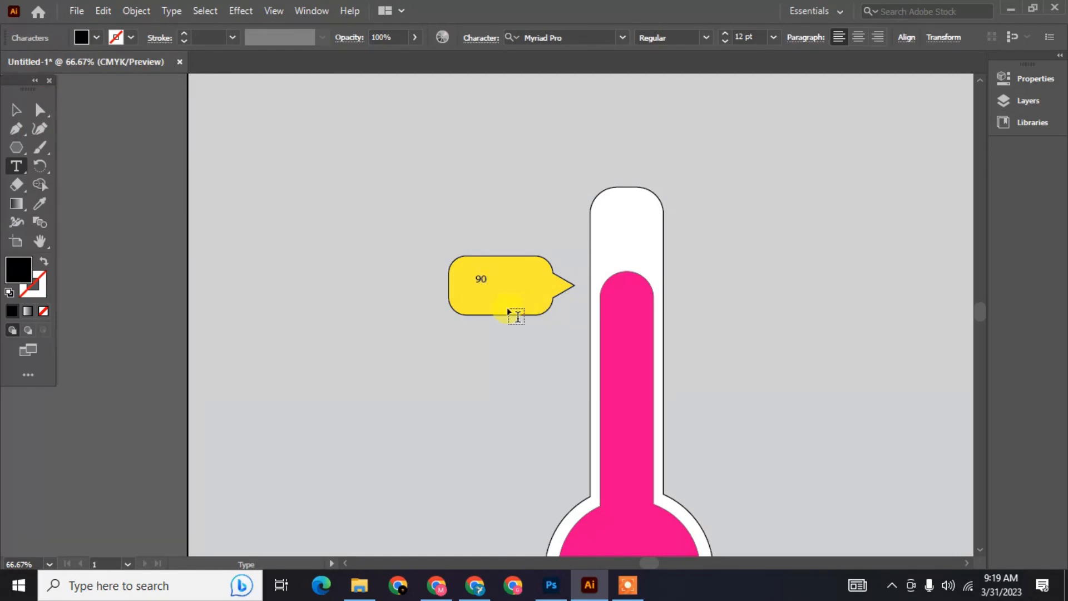
click(16, 109)
click(486, 281)
drag(487, 286, 544, 343)
mouse_move(486, 308)
mouse_down()
mouse_move(512, 268)
mouse_move(505, 275)
mouse_move(497, 255)
mouse_move(546, 281)
mouse_up()
click(512, 357)
- Draw a tiny unfilled circle with a black stroke at the upper corner of the "90" as a degree sign
key(l)
click(43, 264)
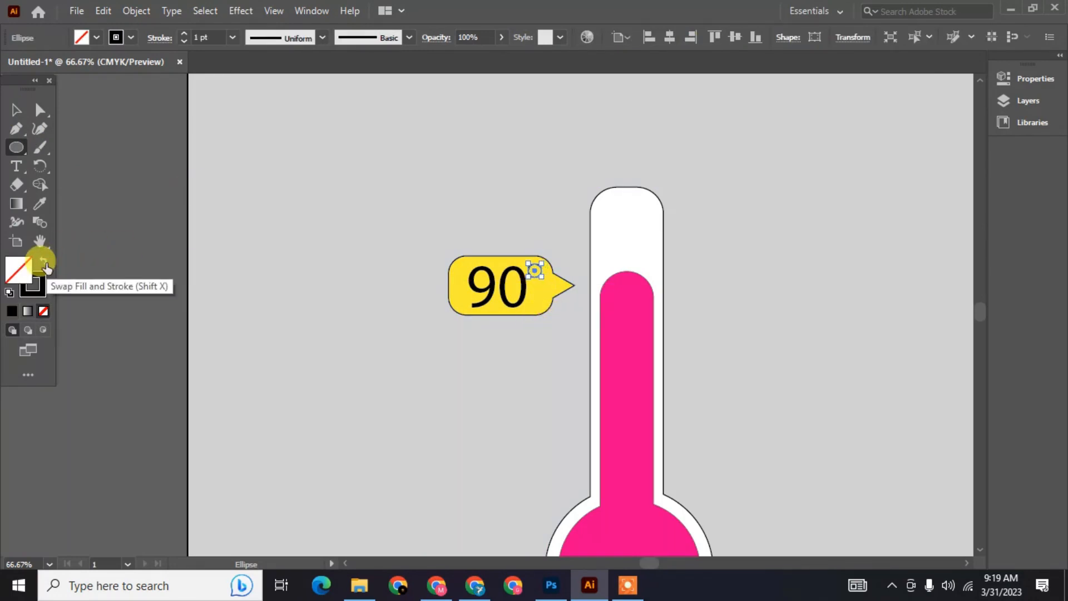
key(v)
click(352, 316)
key(ctrl+0)
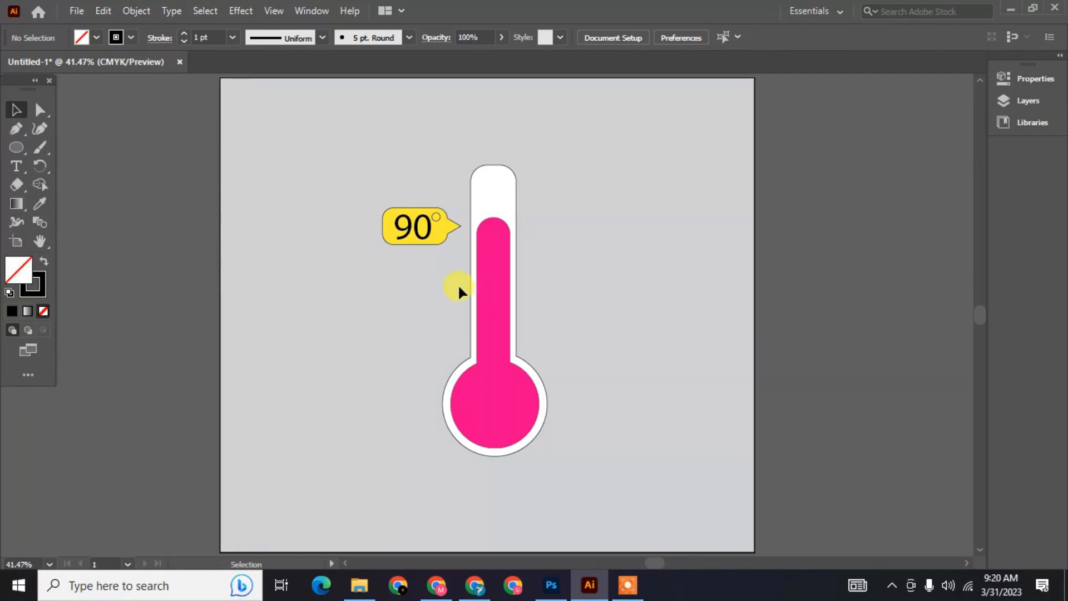
- Draw a wide, flat ellipse centered under the thermometer bulb and fill it with light gray as a shadow
key(l)
drag(422, 441, 523, 467)
key(v)
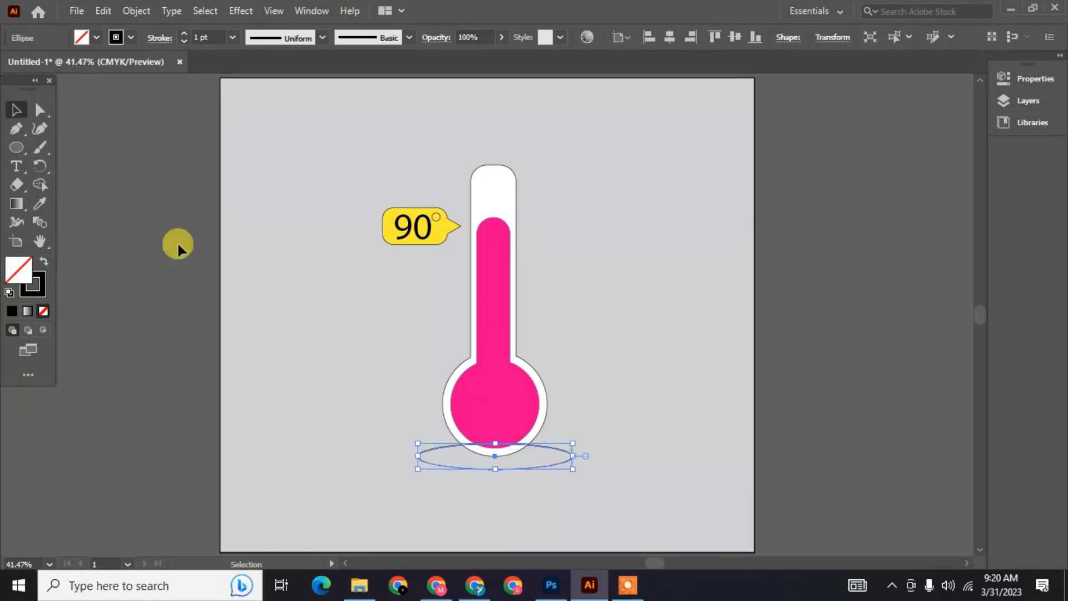
click(97, 37)
click(119, 109)
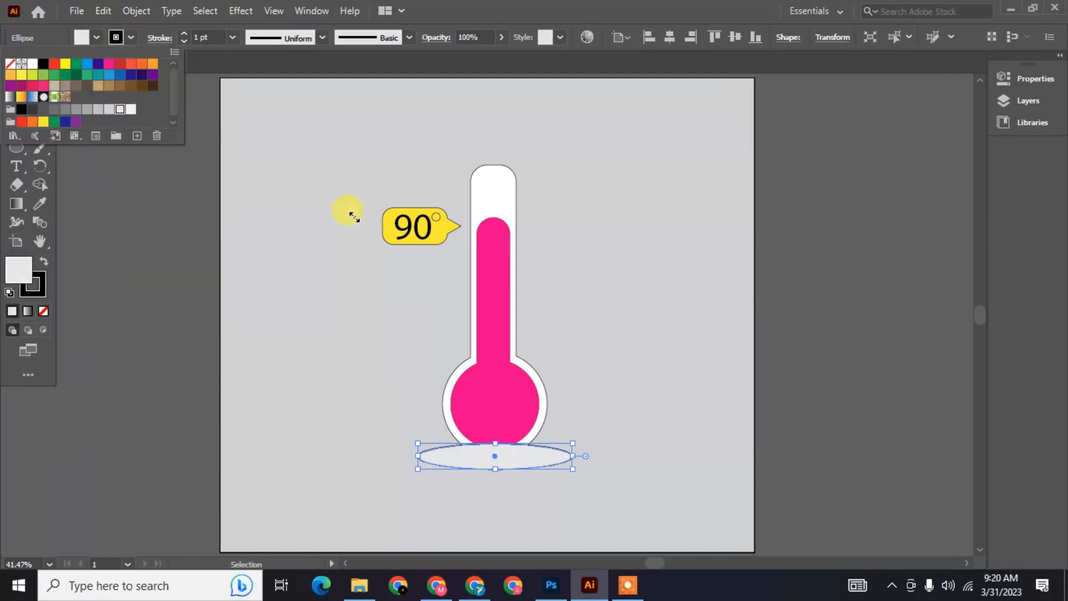
- Bring the thermometer shapes to the front of the ellipse beneath the bulb
click(567, 349)
drag(556, 362, 454, 377)
right_click(454, 377)
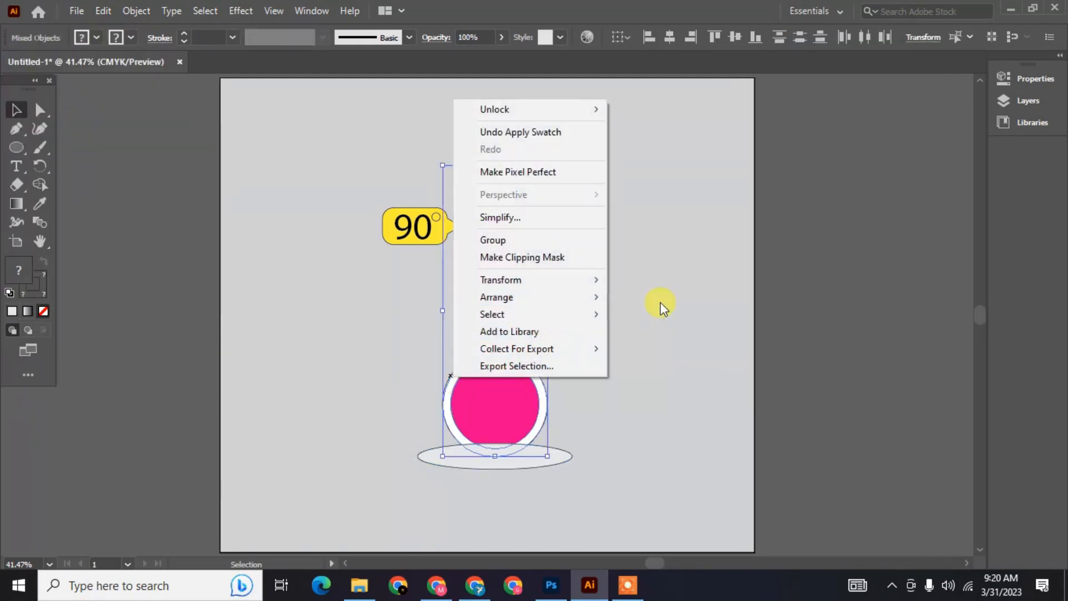
mouse_move(607, 299)
click(645, 298)
click(656, 344)
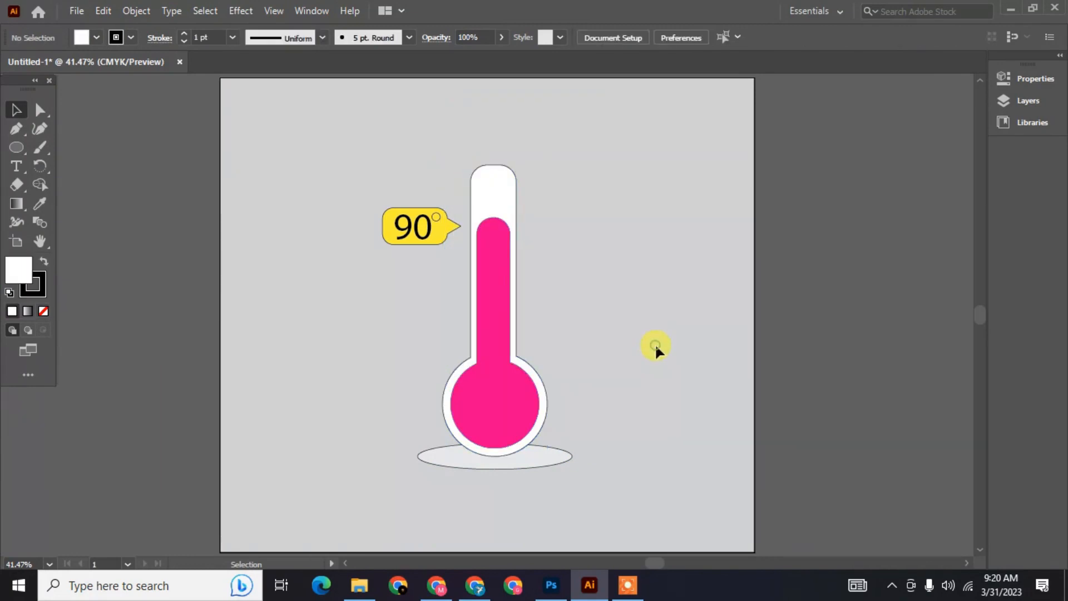
- Remove the stroke from the light gray shadow ellipse
click(554, 449)
click(120, 36)
click(10, 63)
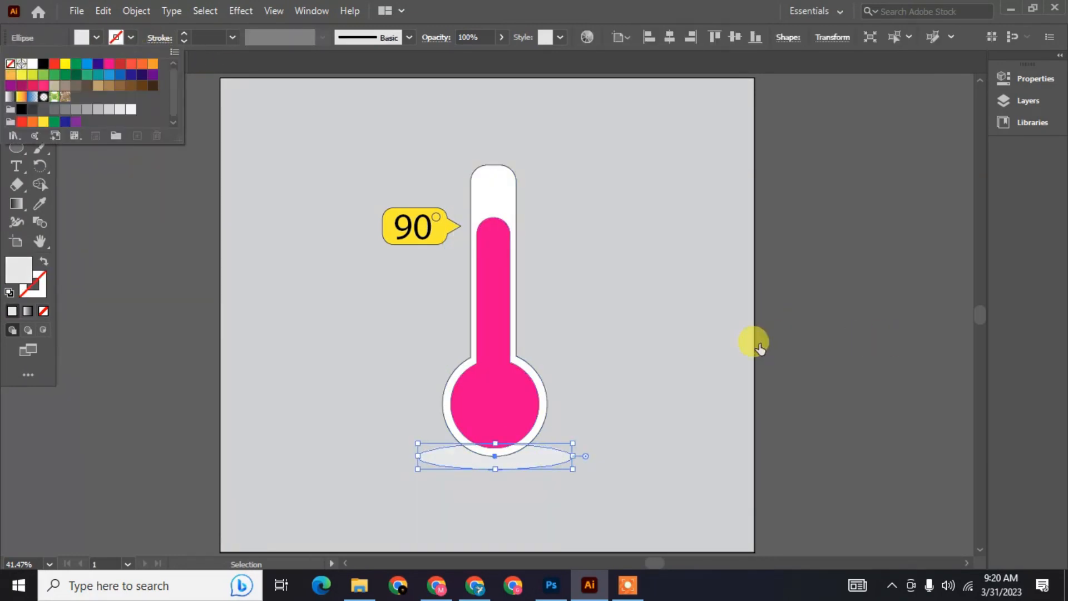
click(784, 346)
click(627, 201)
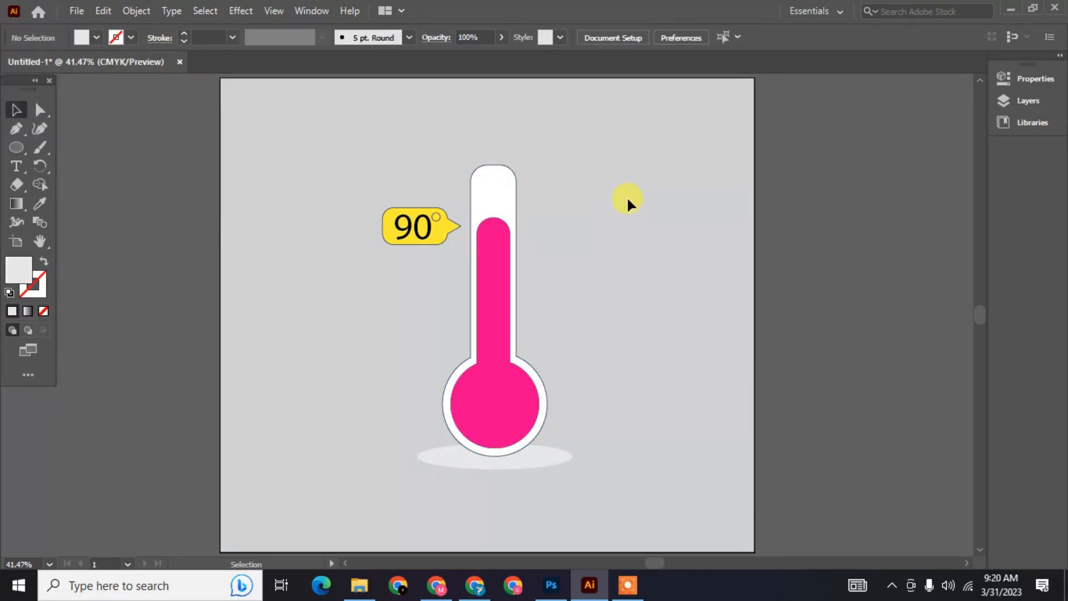
- Draw a short horizontal line near the tube's upper end, on the side opposite the callout, with a black stroke
key(backslash)
drag(522, 185, 565, 183)
key(ctrl+equal)
key(ctrl+equal)
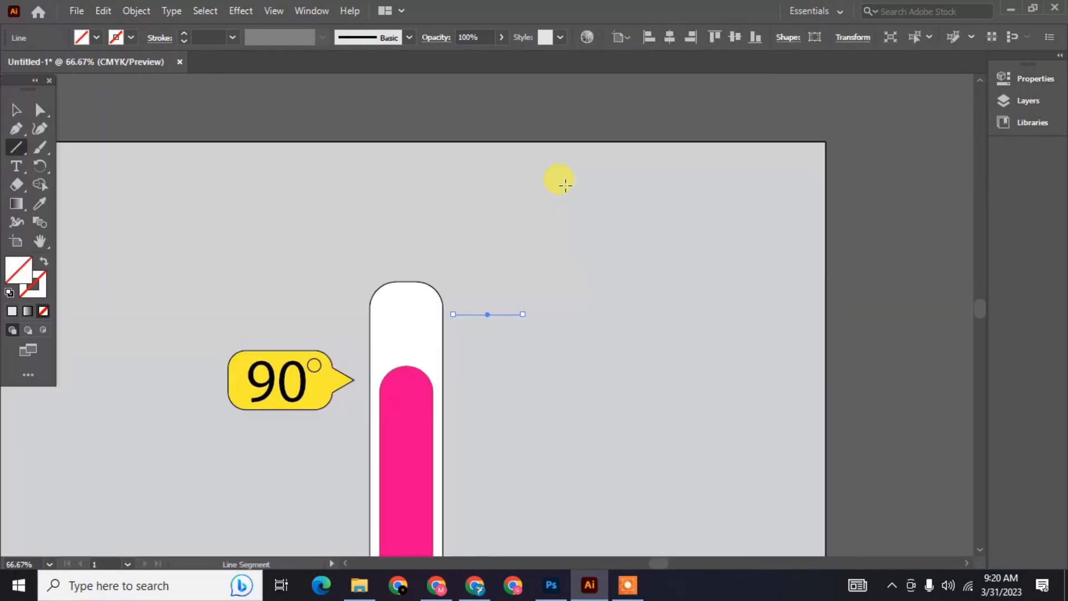
click(43, 63)
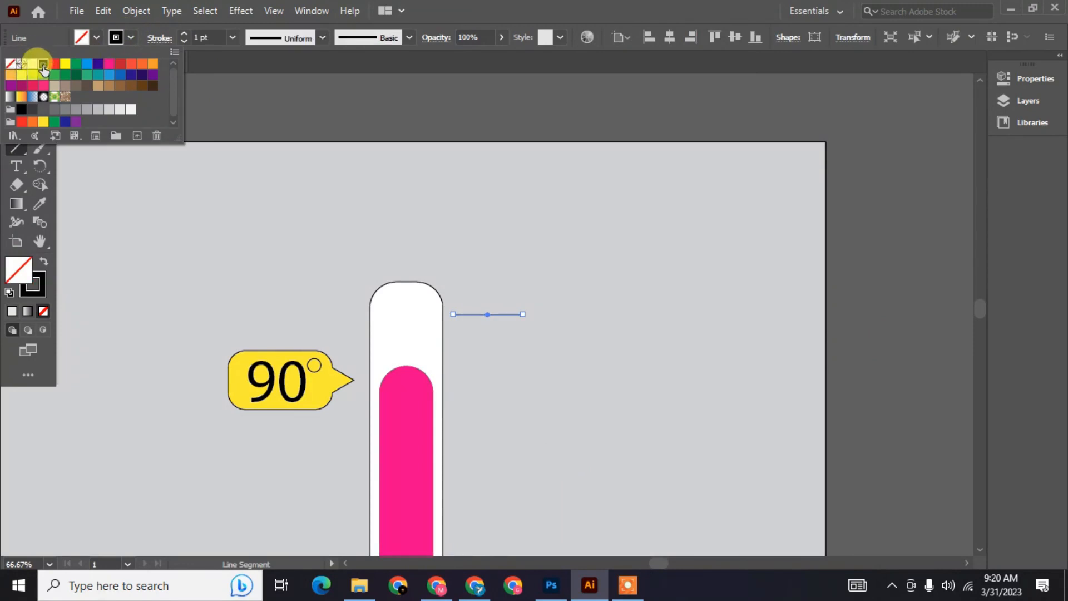
- Give the short line round caps and a stroke weight of 6 pt
click(232, 37)
click(266, 173)
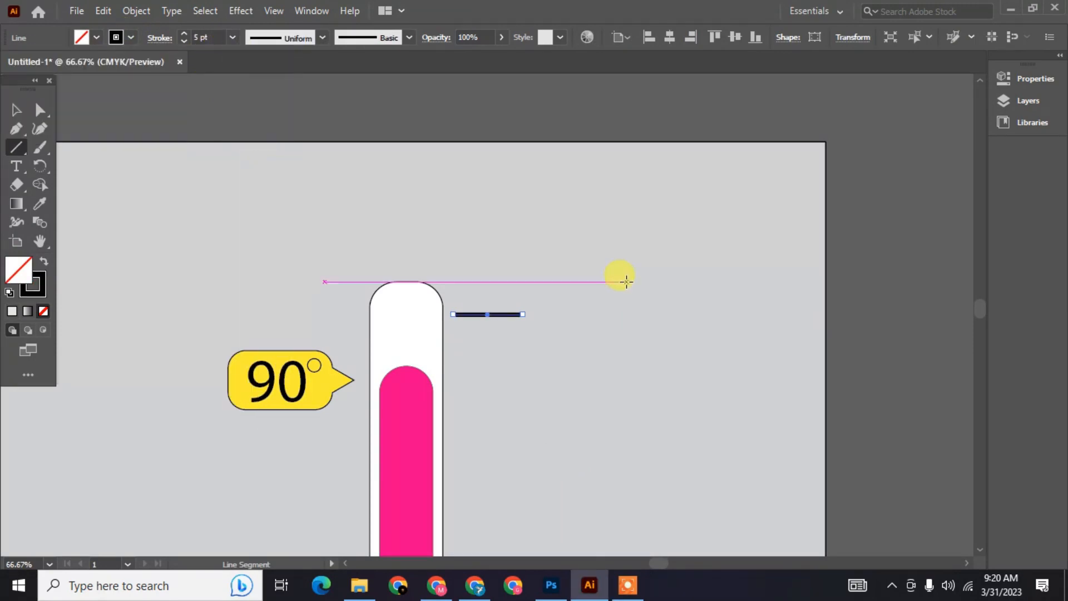
click(158, 37)
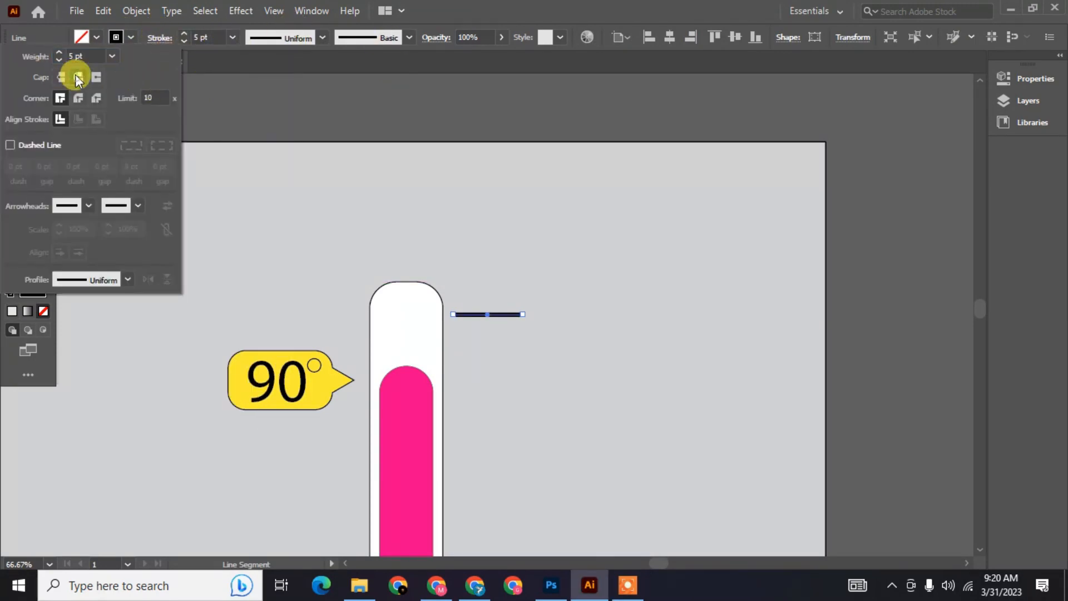
click(234, 38)
click(251, 191)
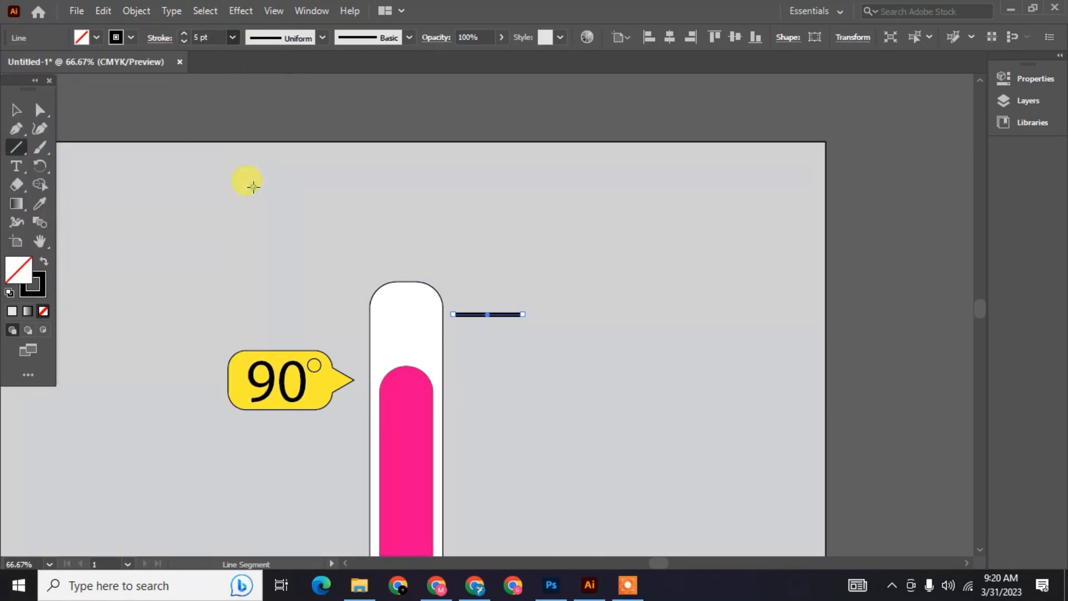
key(v)
click(626, 339)
- Duplicate the line downward at equal spacing along the tube to form a scale of eight tick marks
click(509, 316)
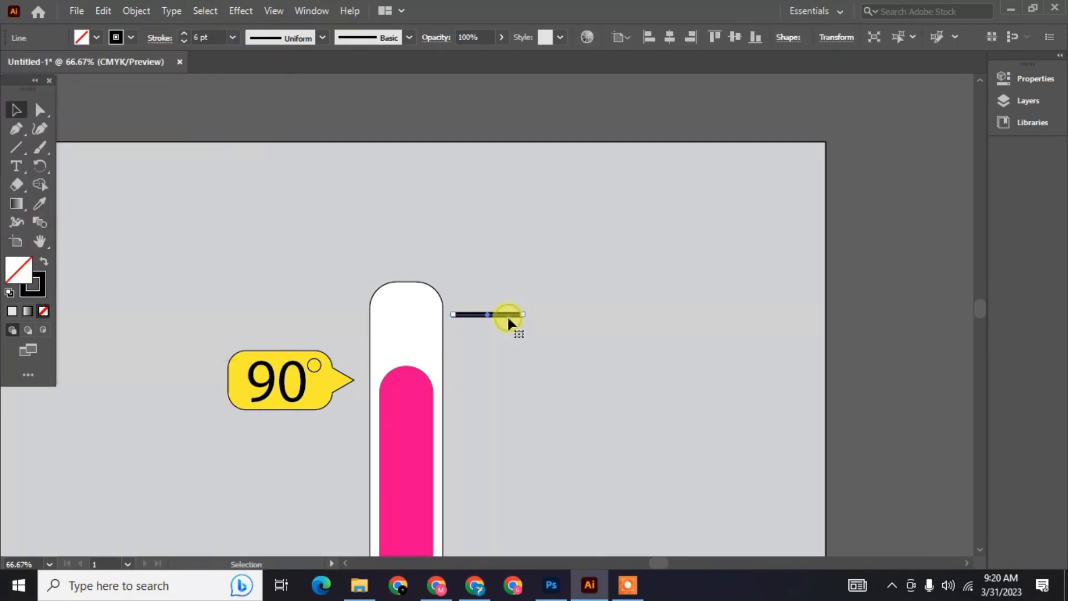
drag(509, 321, 508, 349)
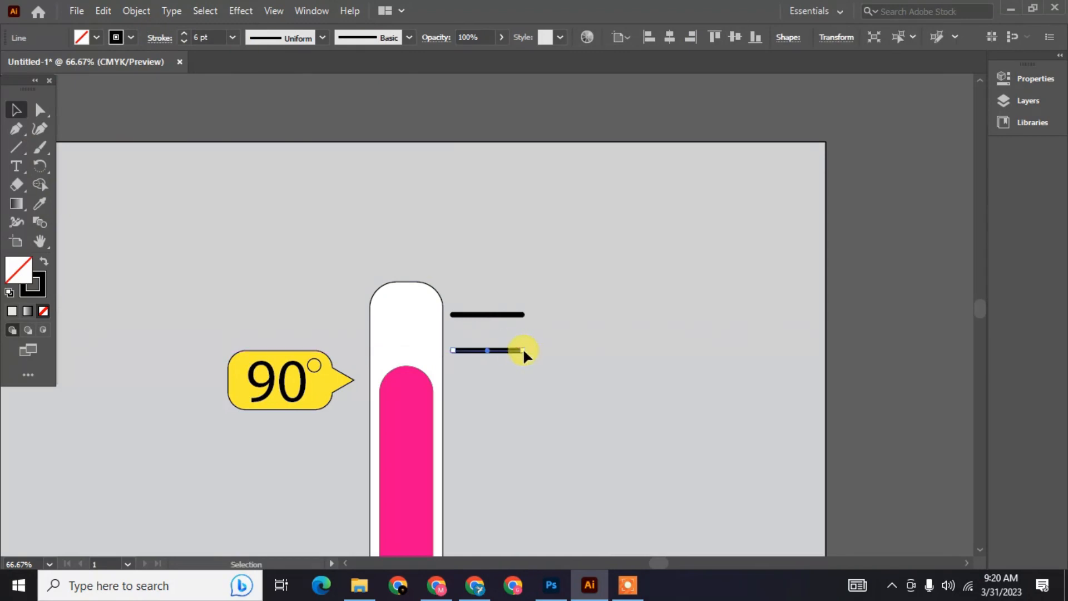
key(ctrl+0)
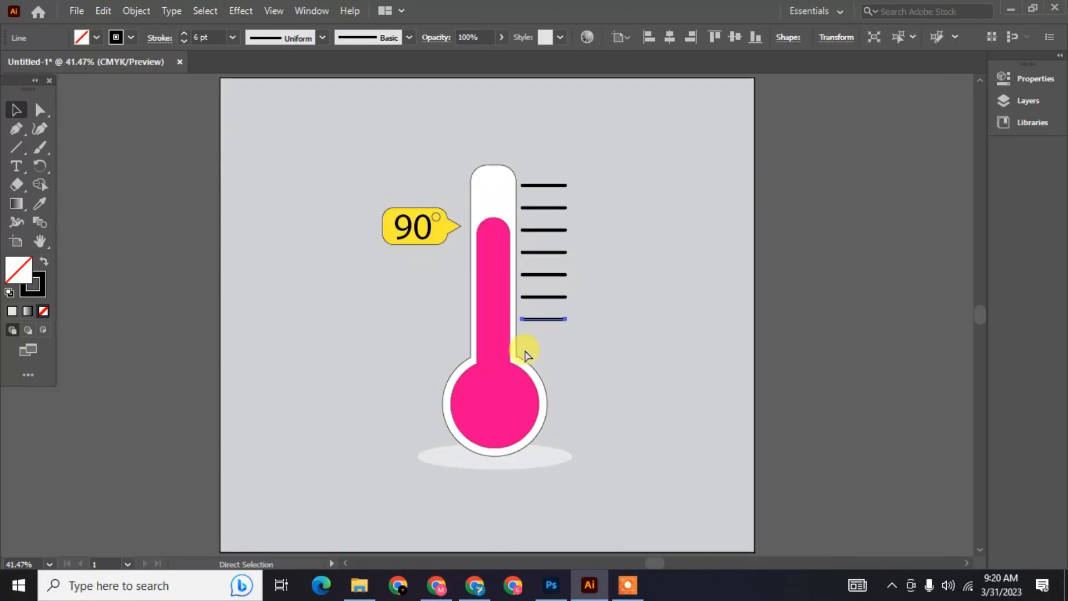
key(ctrl+equal)
key(ctrl+equal)
scroll(520, 345, up, 3)
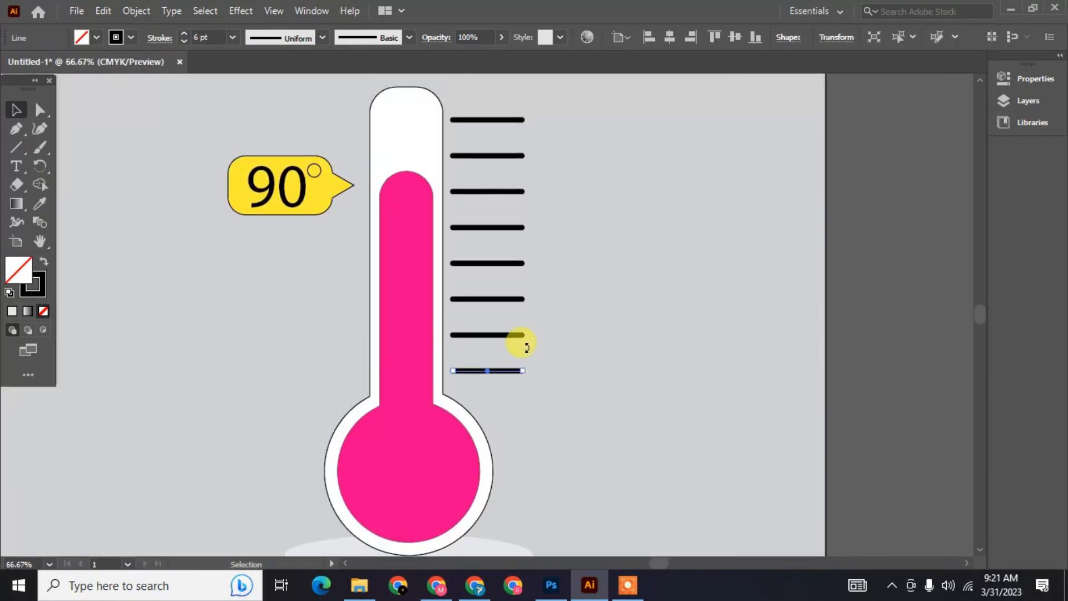
- Shorten the first, third, fifth and seventh tick marks from their outer ends with the Direct Selection tool
key(a)
drag(521, 353, 505, 354)
click(520, 302)
drag(522, 282, 503, 282)
drag(513, 212, 503, 210)
drag(523, 138, 495, 138)
click(639, 243)
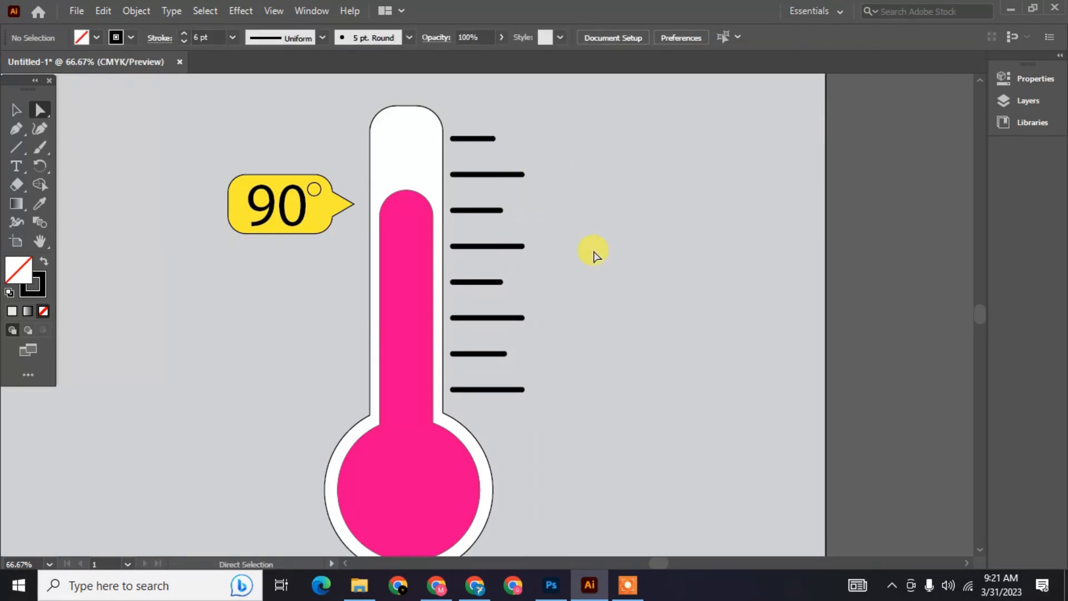
key(ctrl+0)
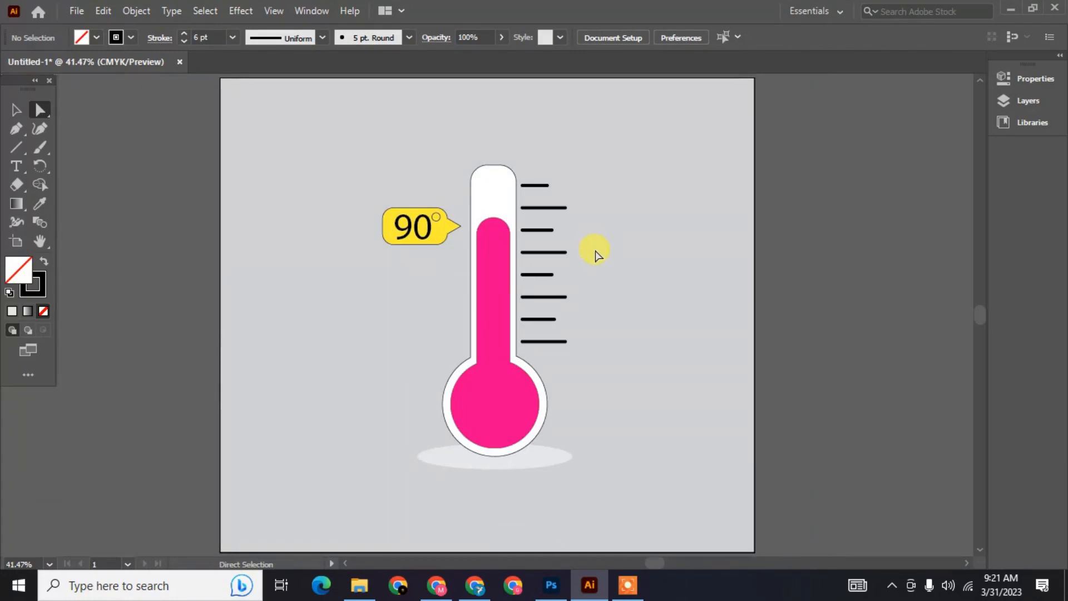
click(628, 585)
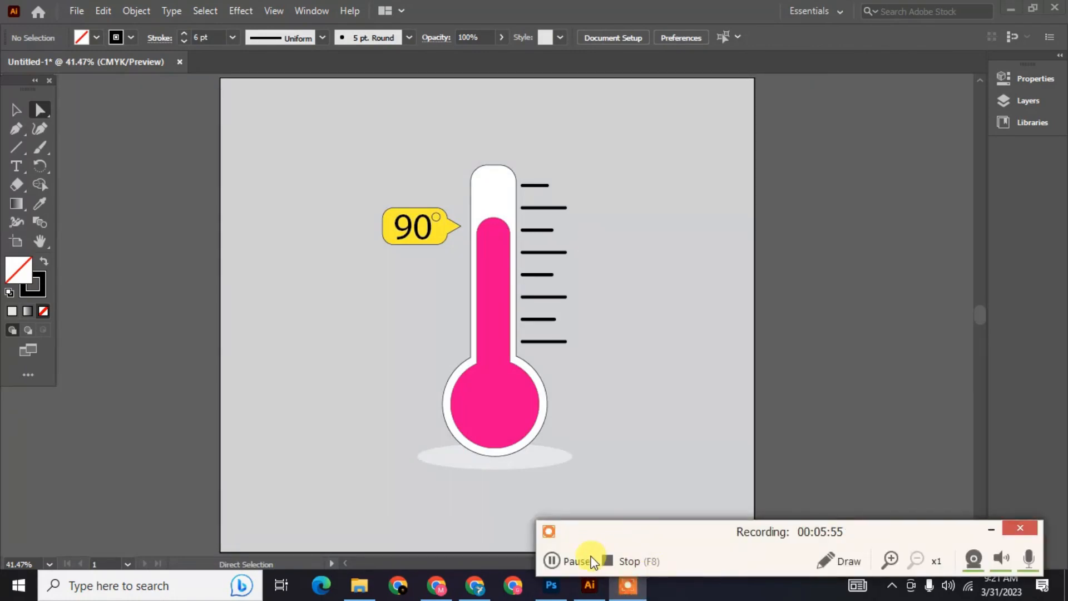